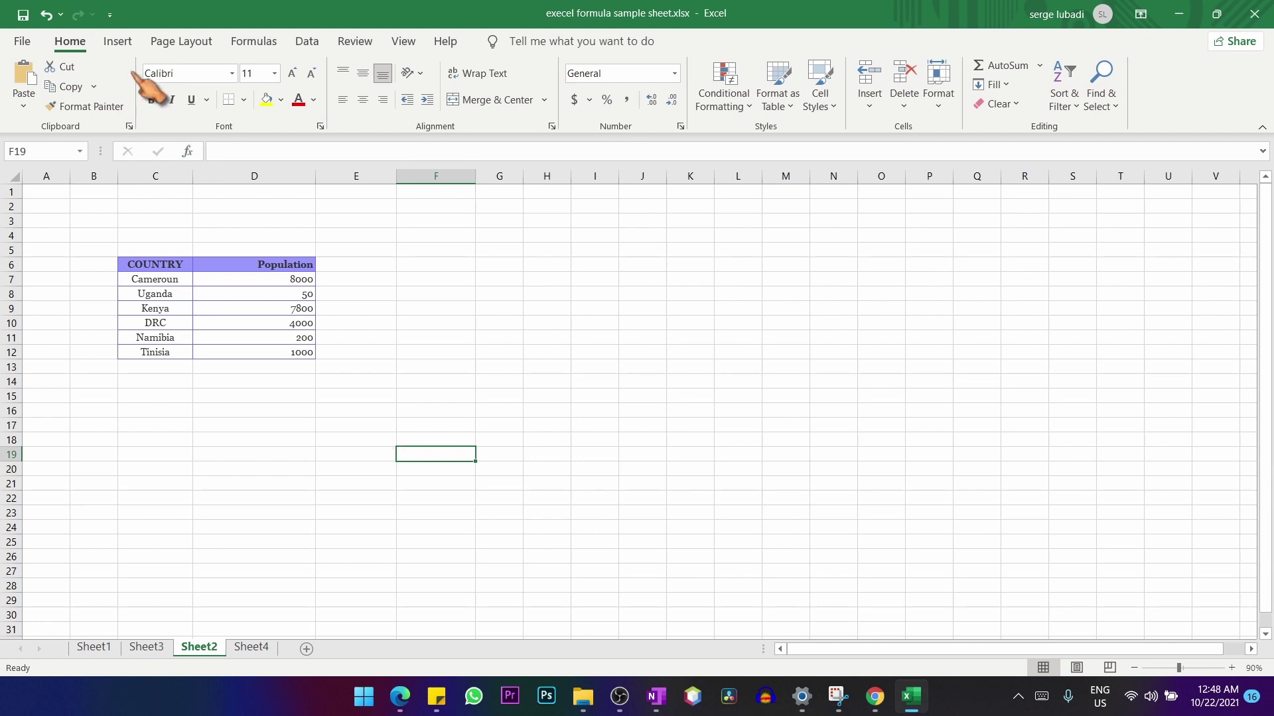
- Search the Office Add-ins store for "web video" and add Web Video Player, accepting its license terms
click(119, 43)
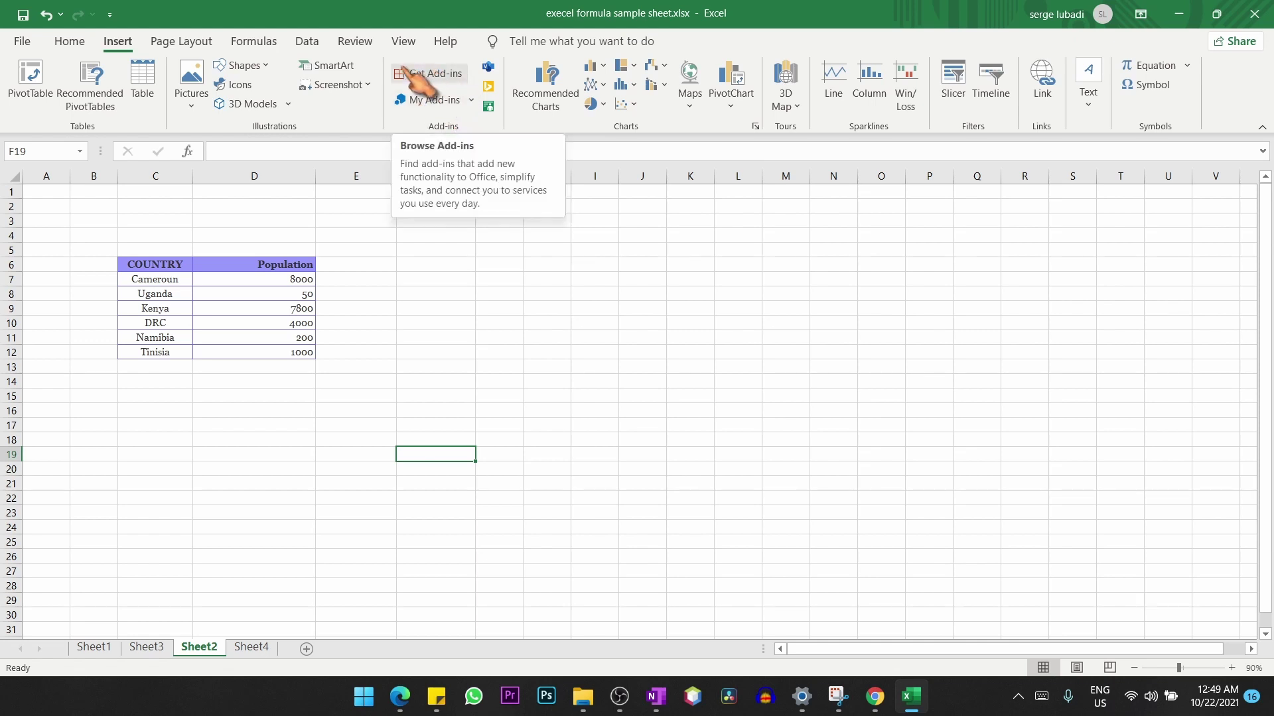
click(445, 87)
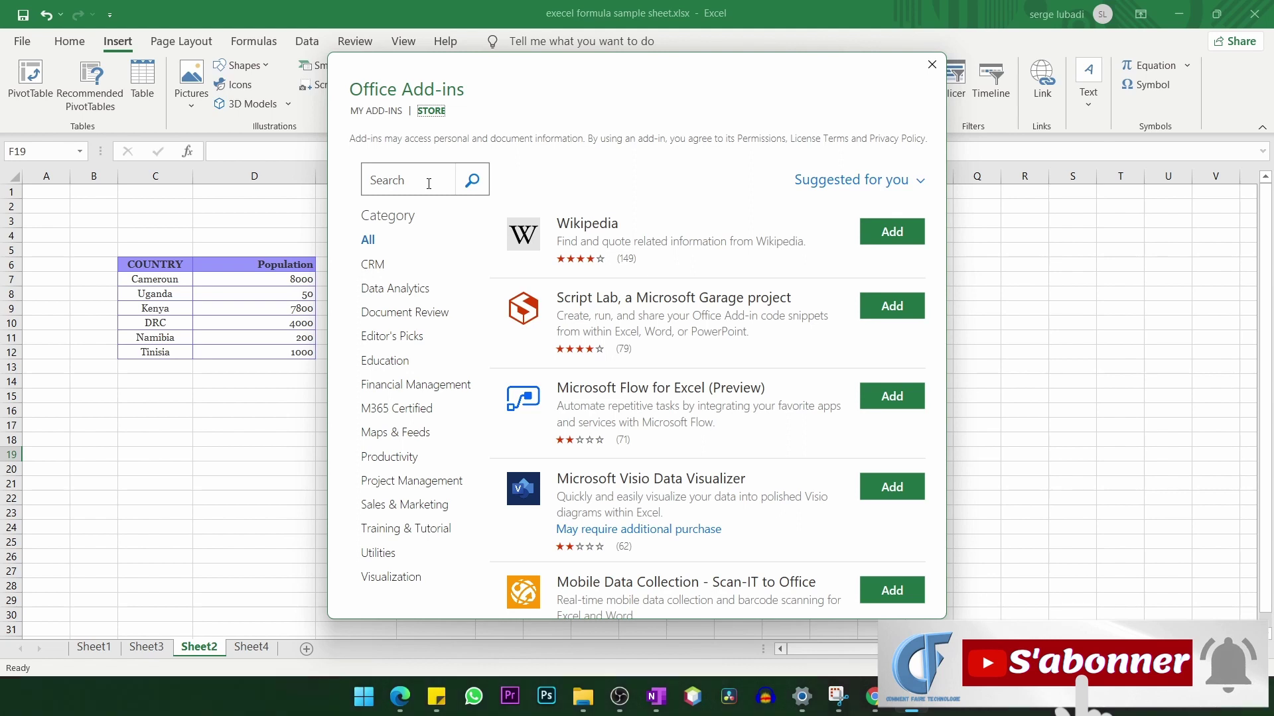
click(428, 184)
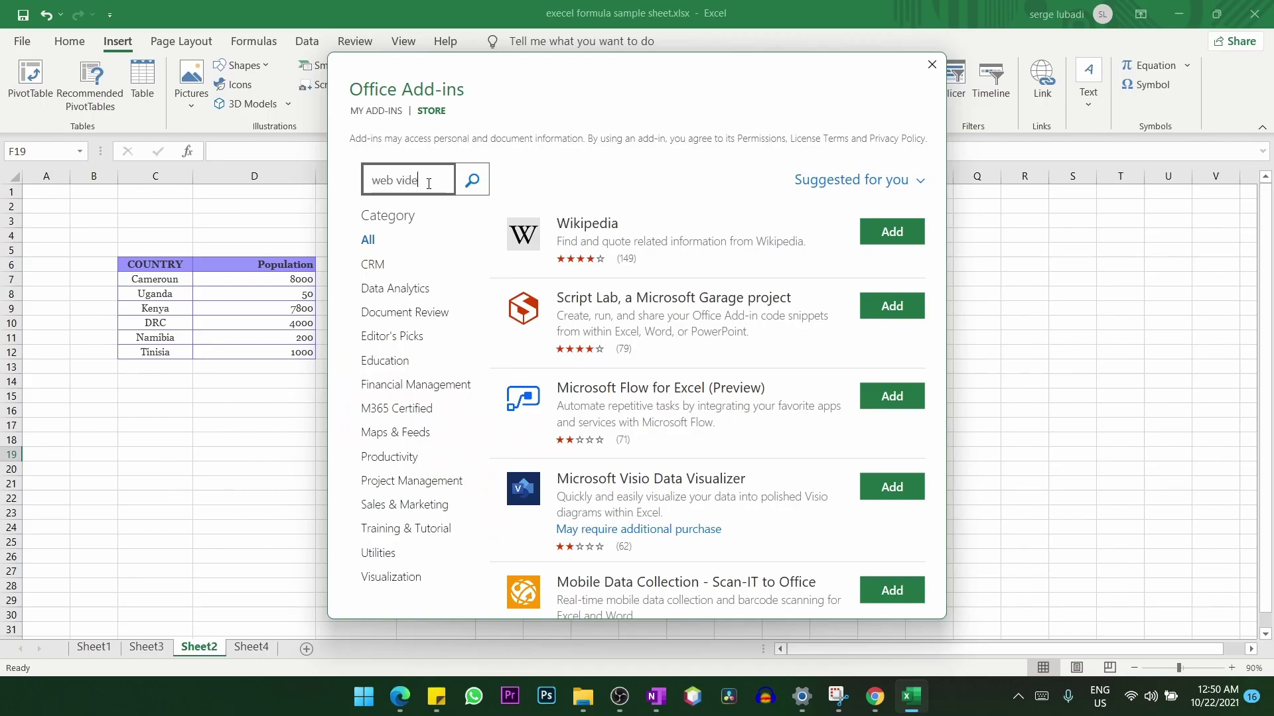
click(473, 183)
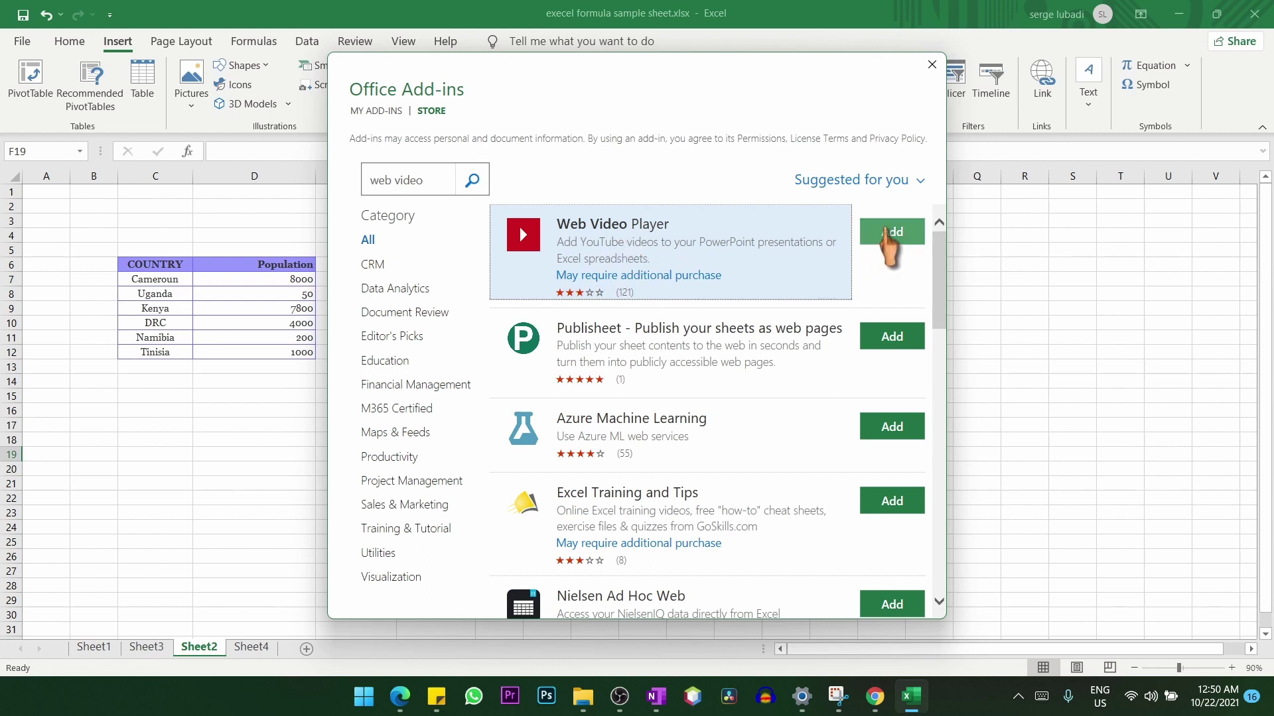
click(888, 234)
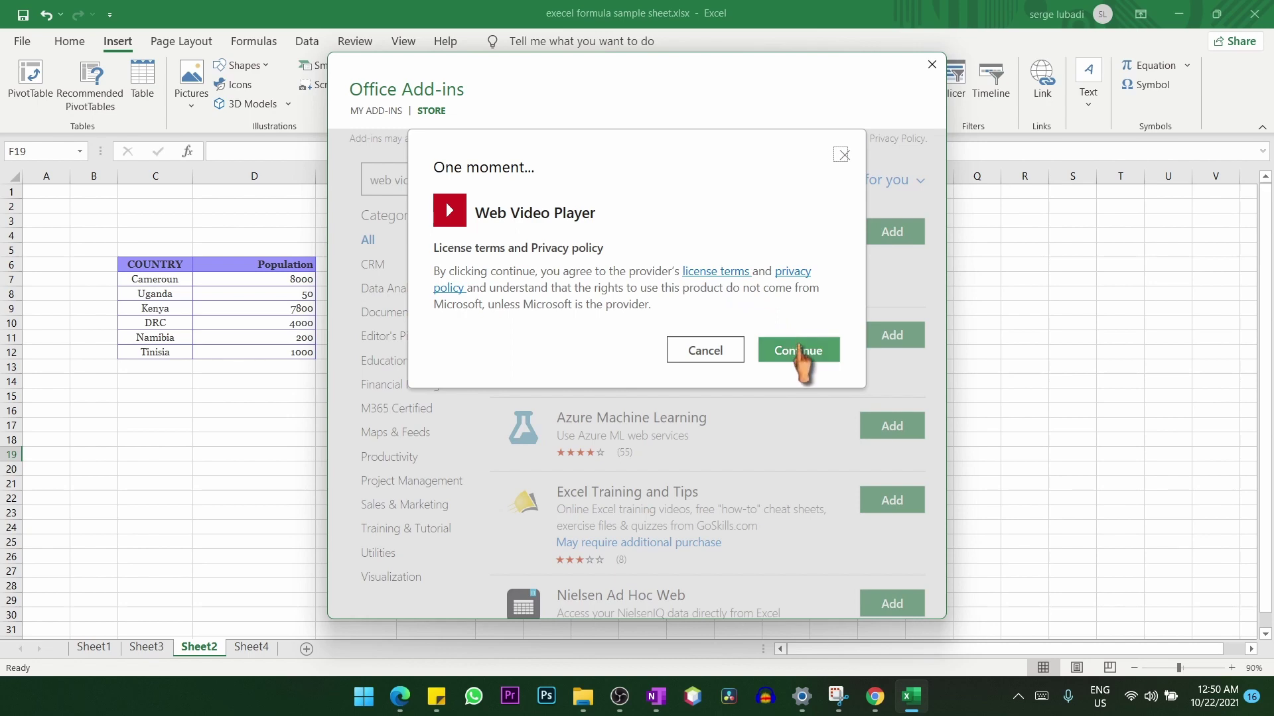
click(799, 346)
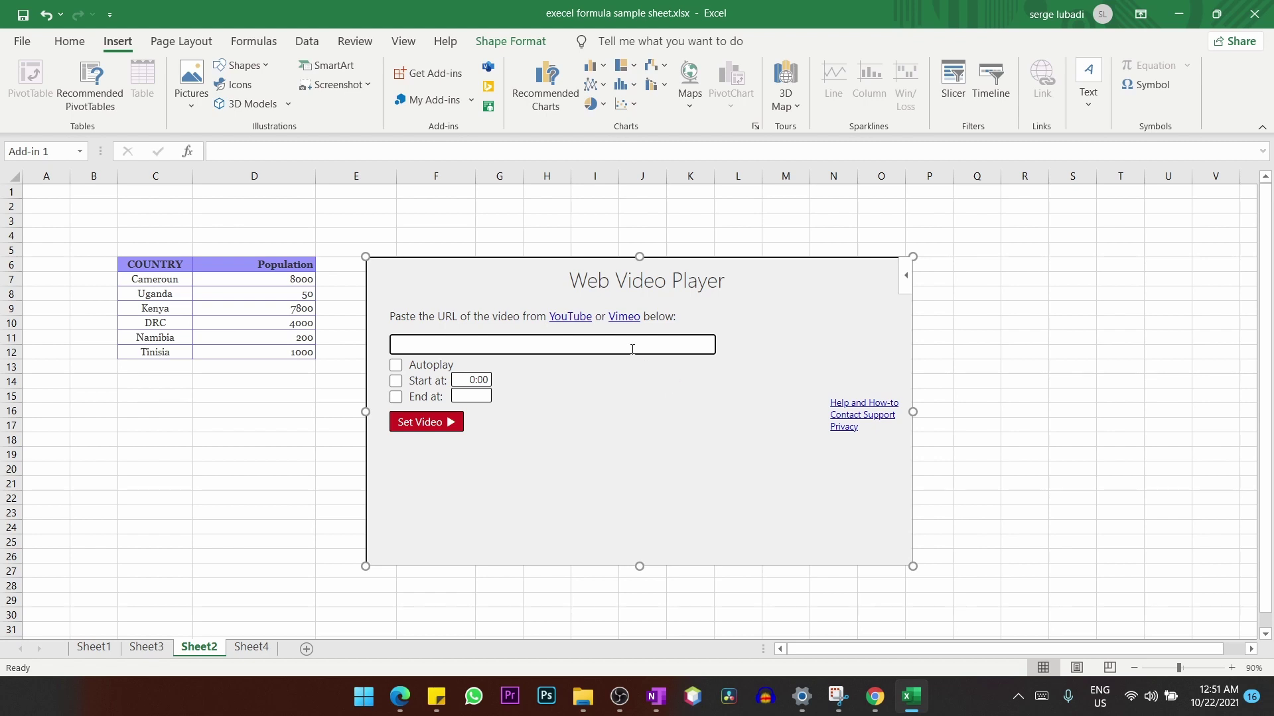
text(https://www.youtube.com/watch?v=dry0NeDW_Gw&t=120s)
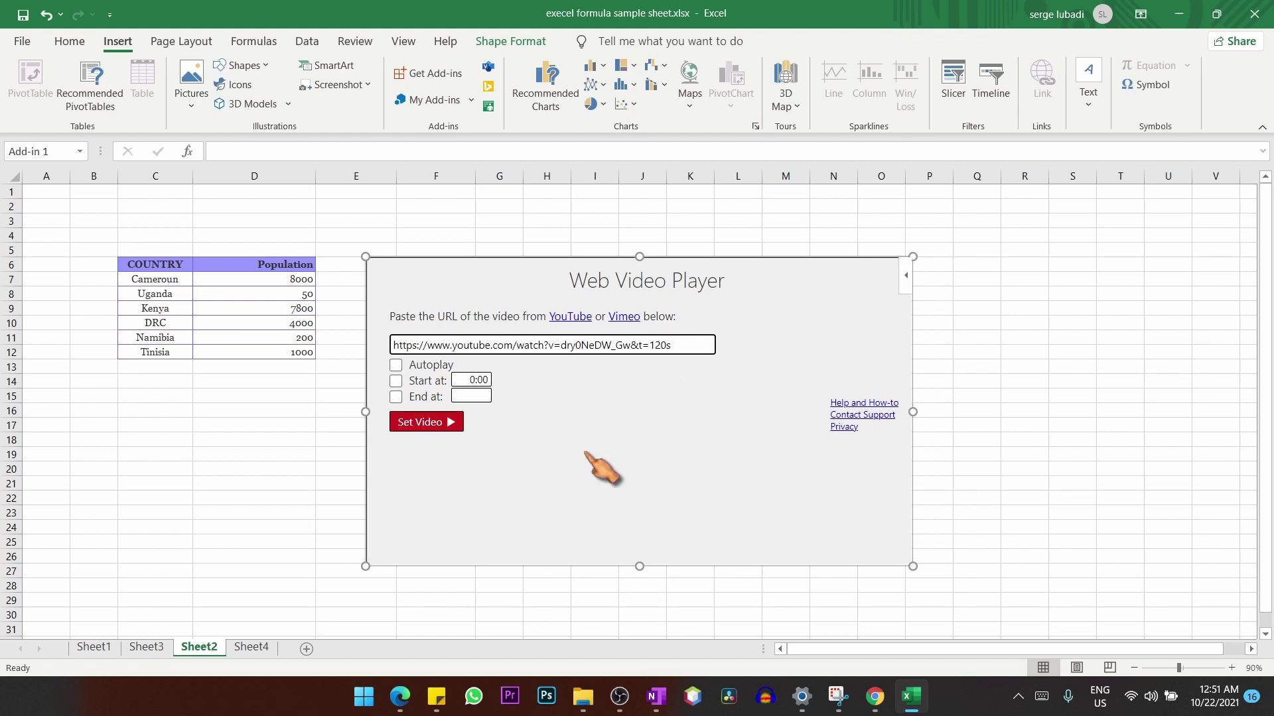
click(421, 423)
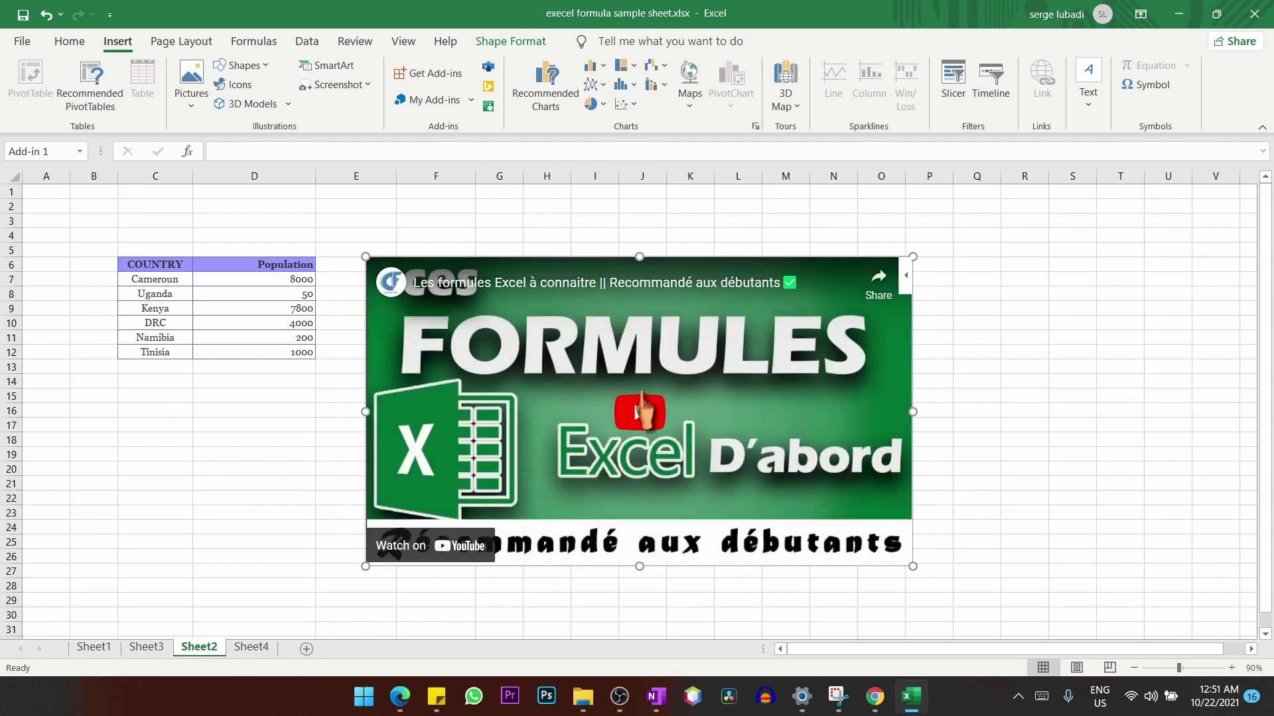
click(637, 413)
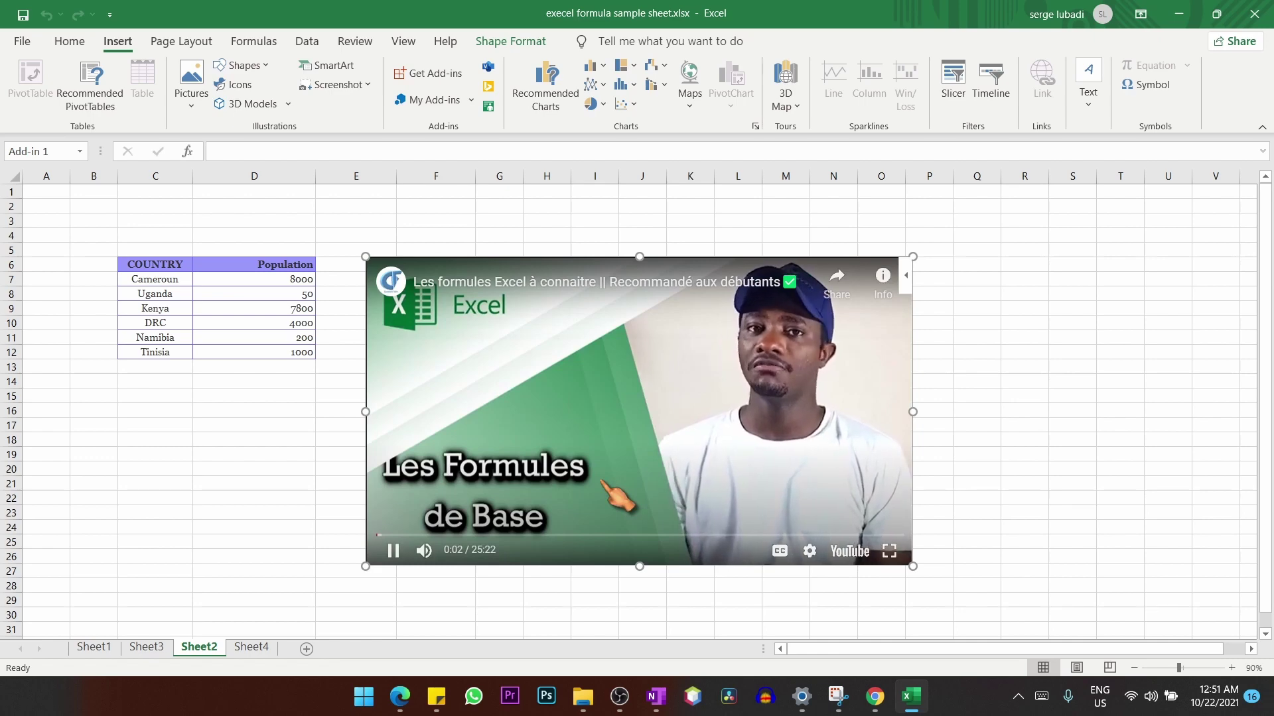
click(392, 550)
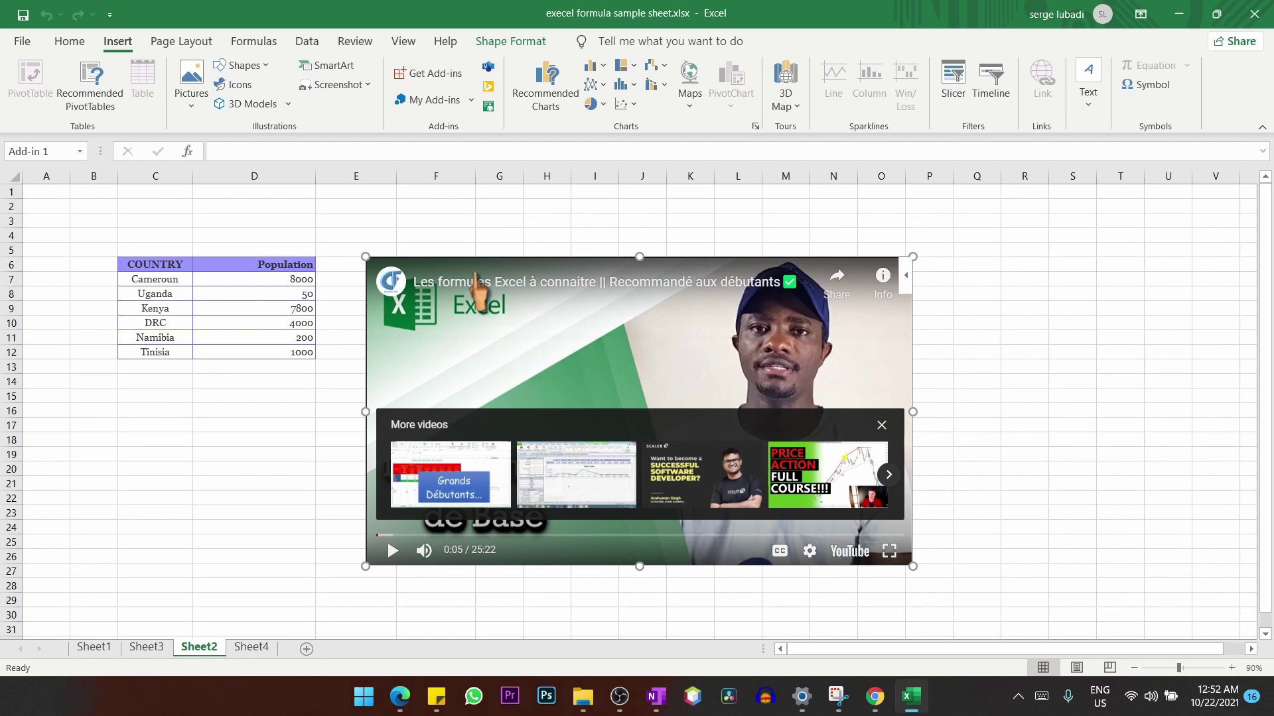
- Move the video player away from the country table to start at column K, and enlarge it from its upper corner
drag(383, 257, 679, 218)
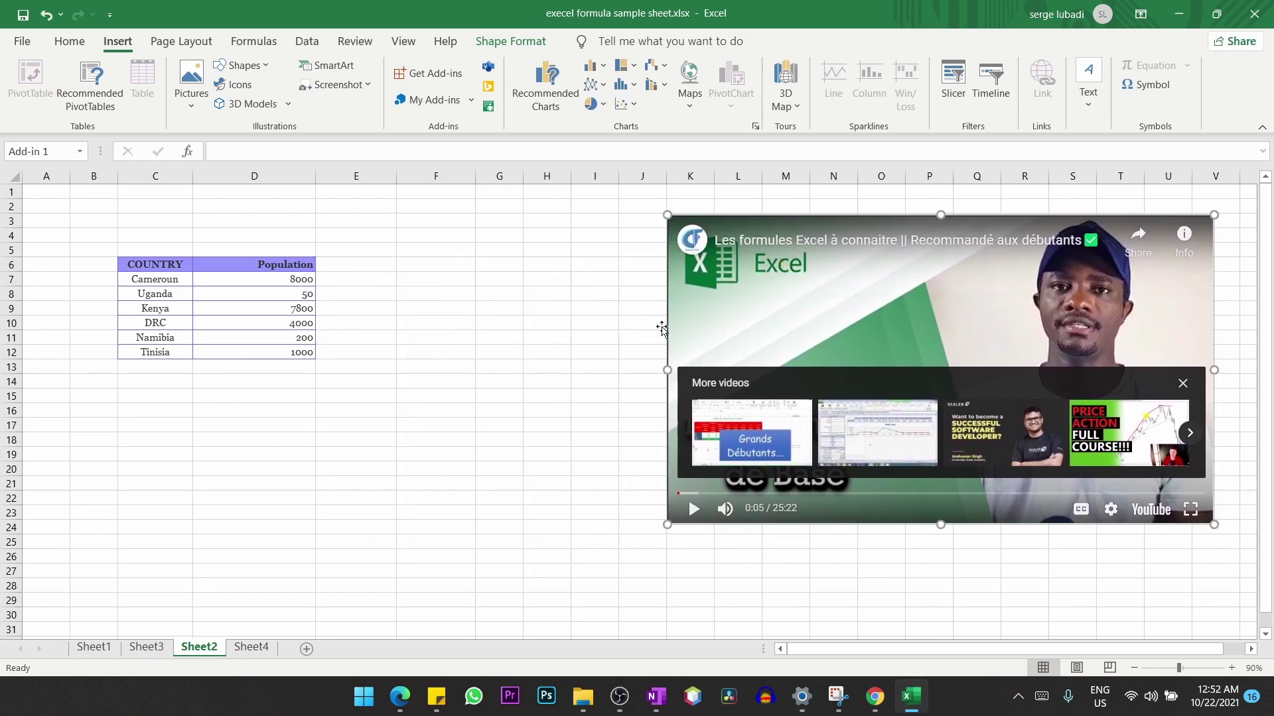
drag(667, 216, 524, 164)
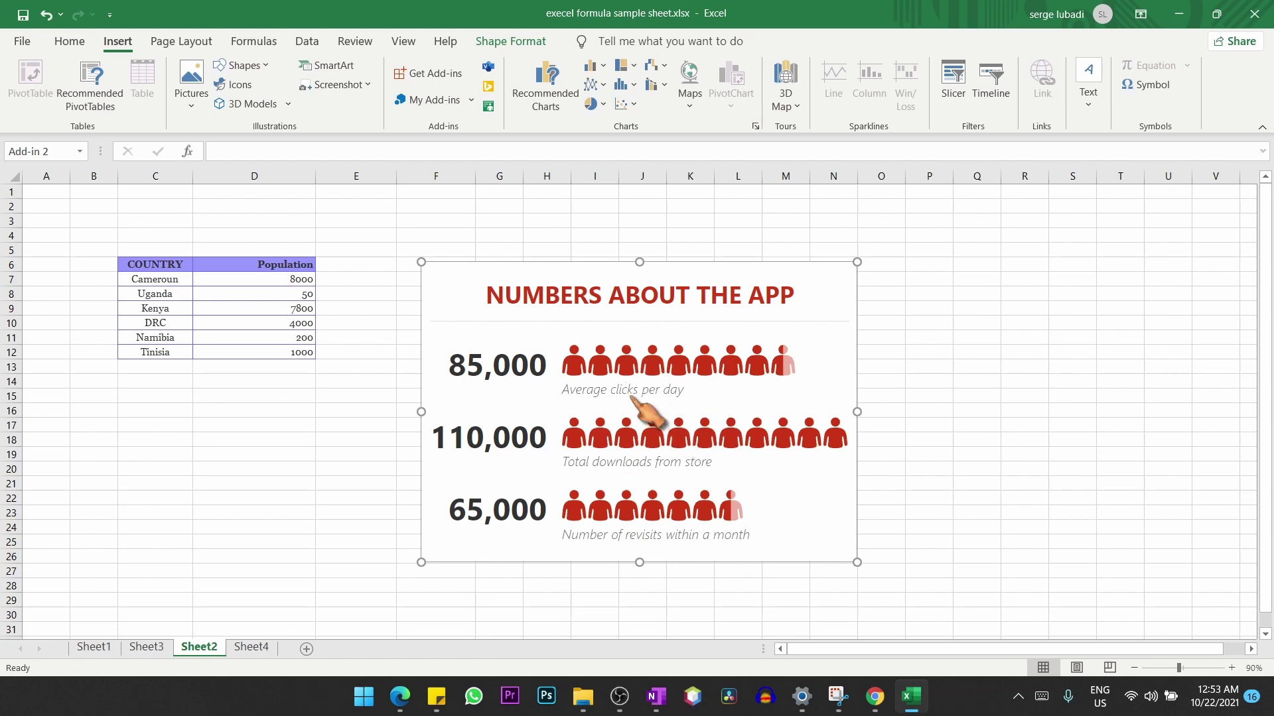
- Create the people graph from the Country and Population table in C6:D12 in place of the sample data
mouse_move(820, 305)
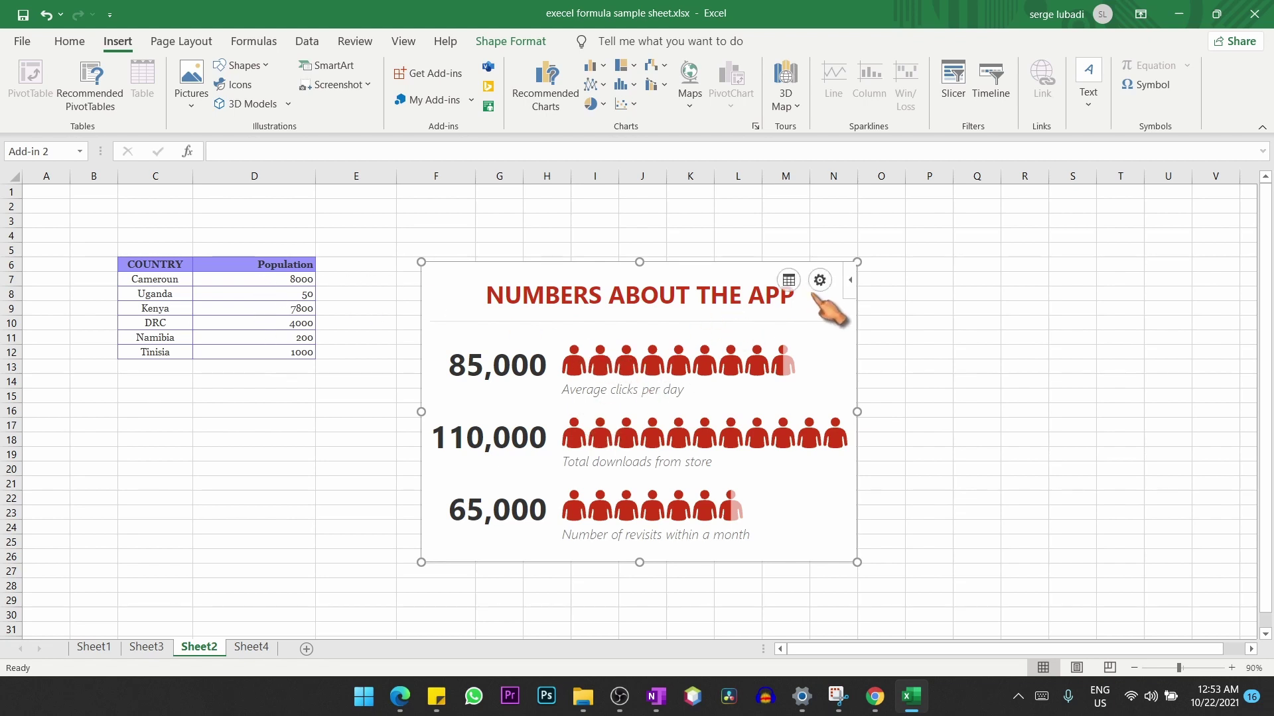
click(789, 280)
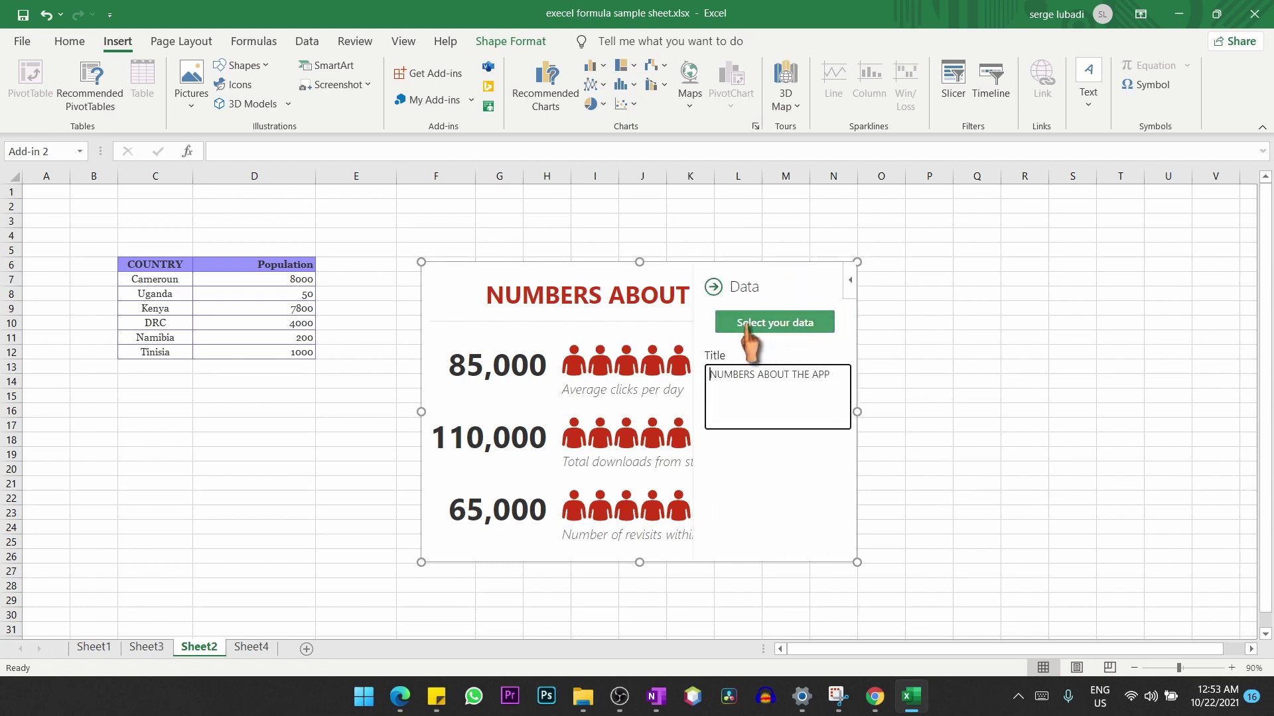
click(785, 330)
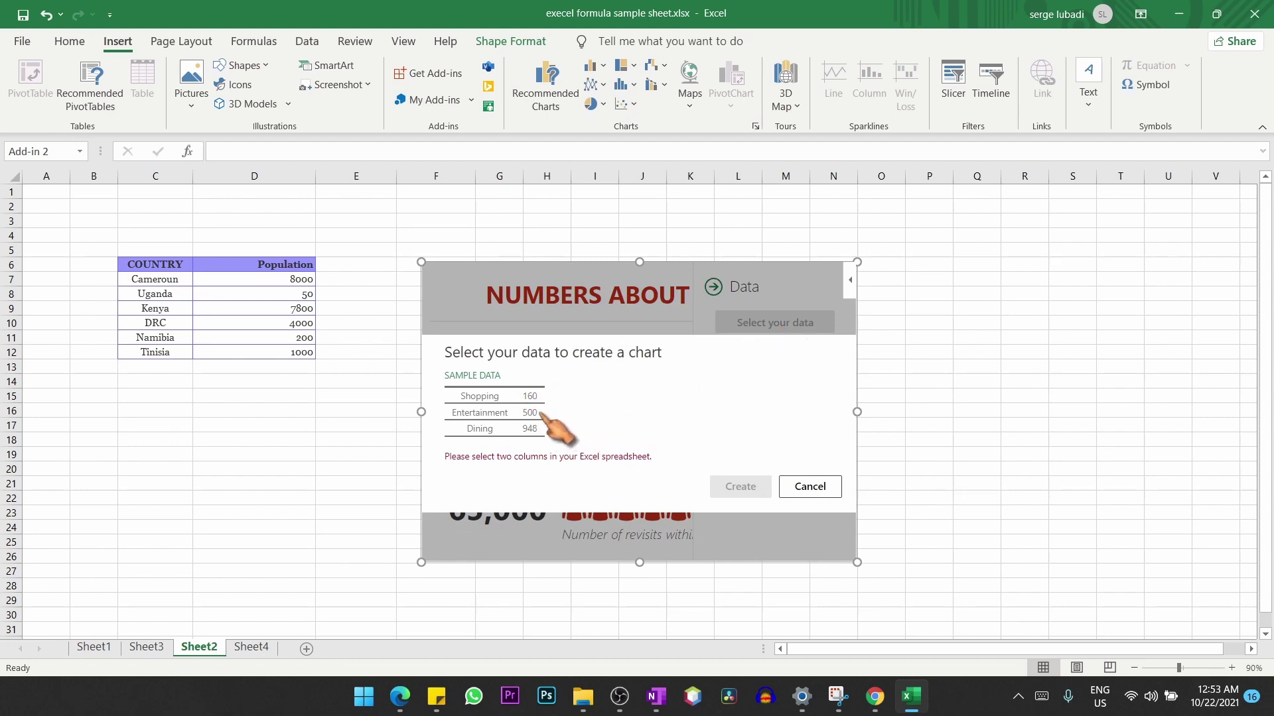
drag(286, 351, 128, 267)
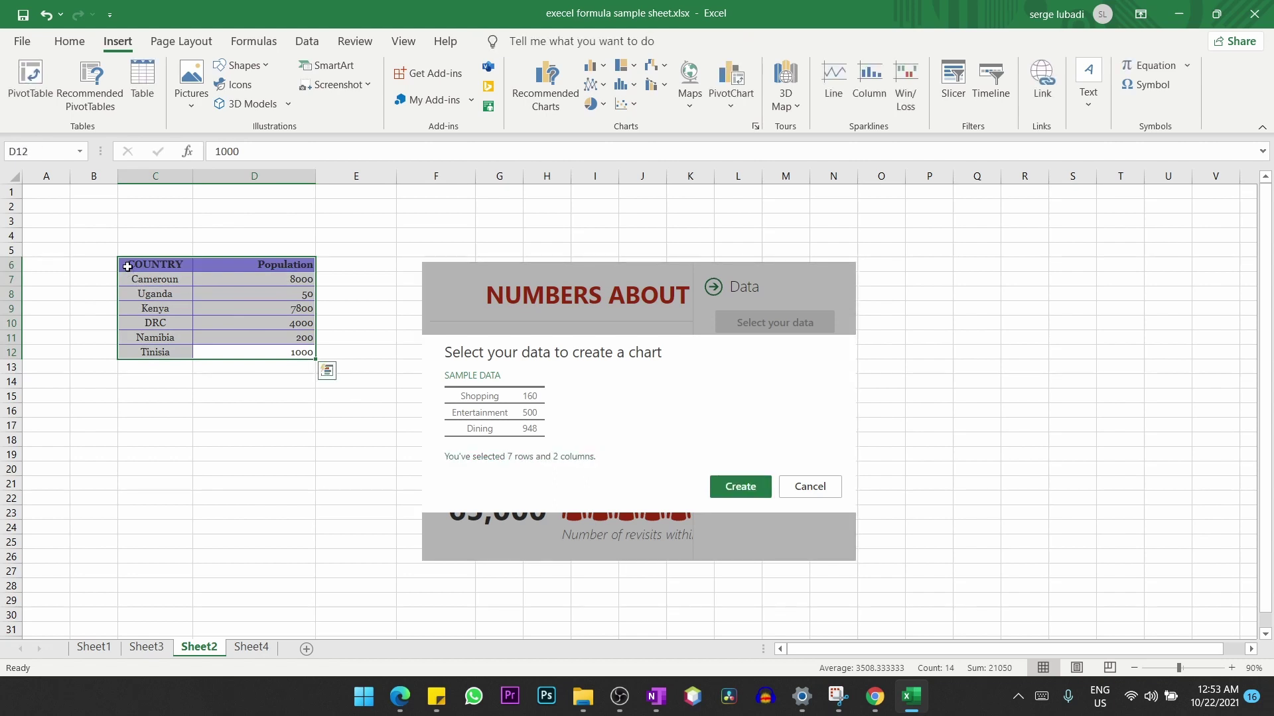
click(741, 487)
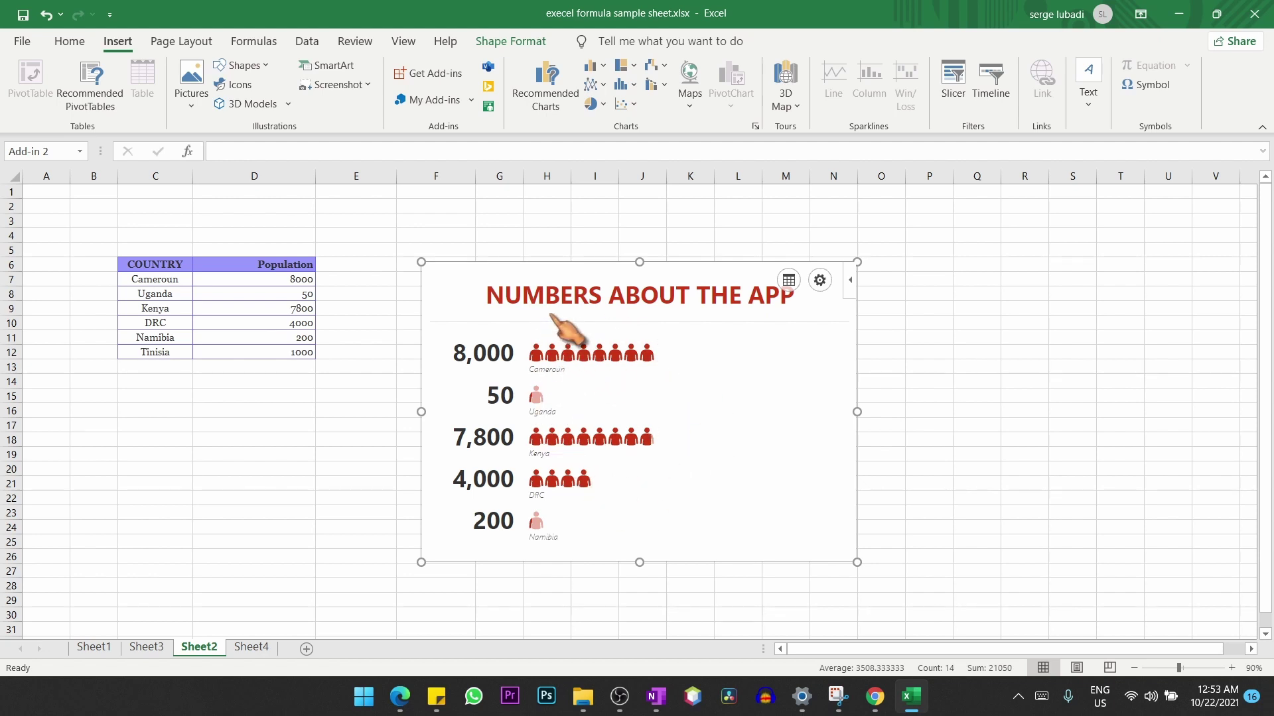
- Change the people graph's title to "Population" and close its data settings
click(789, 280)
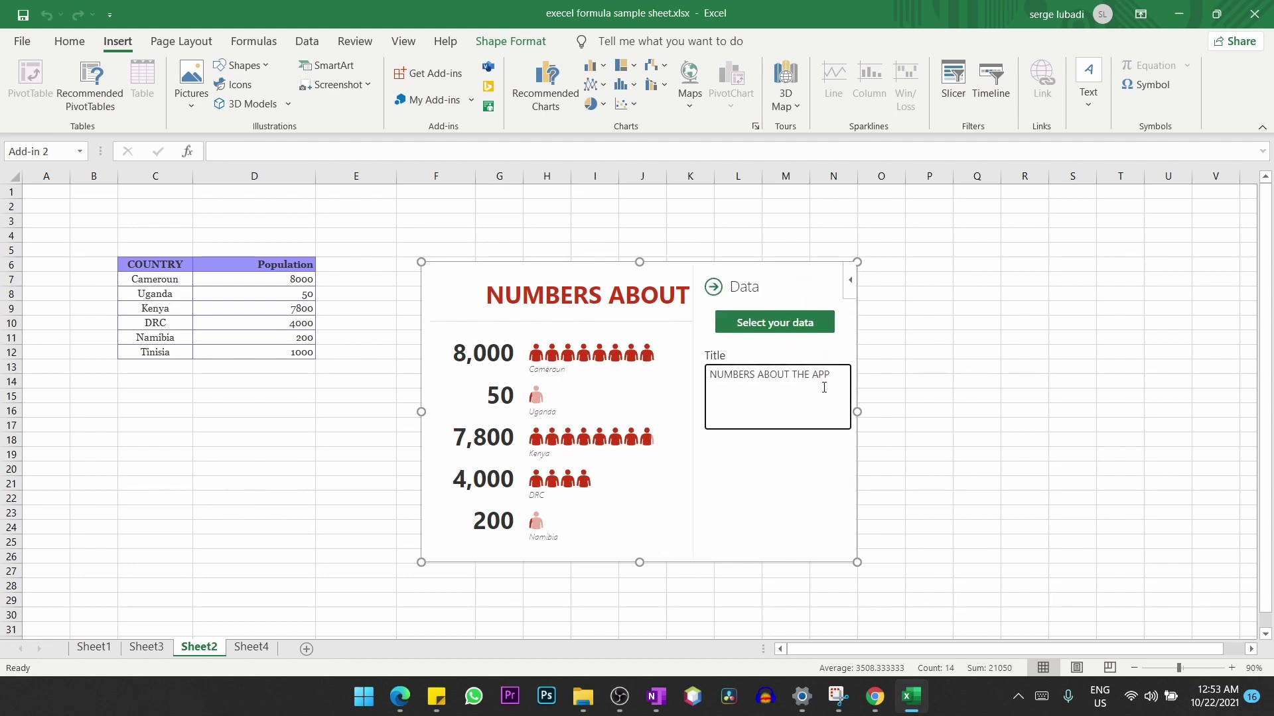
key(BackSpace)
key(BackSpace)
key(BackSpace)
key(BackSpace)
key(BackSpace)
key(BackSpace)
key(BackSpace)
key(BackSpace)
key(BackSpace)
key(BackSpace)
key(BackSpace)
key(BackSpace)
key(BackSpace)
key(BackSpace)
key(BackSpace)
key(BackSpace)
key(BackSpace)
key(BackSpace)
key(BackSpace)
key(BackSpace)
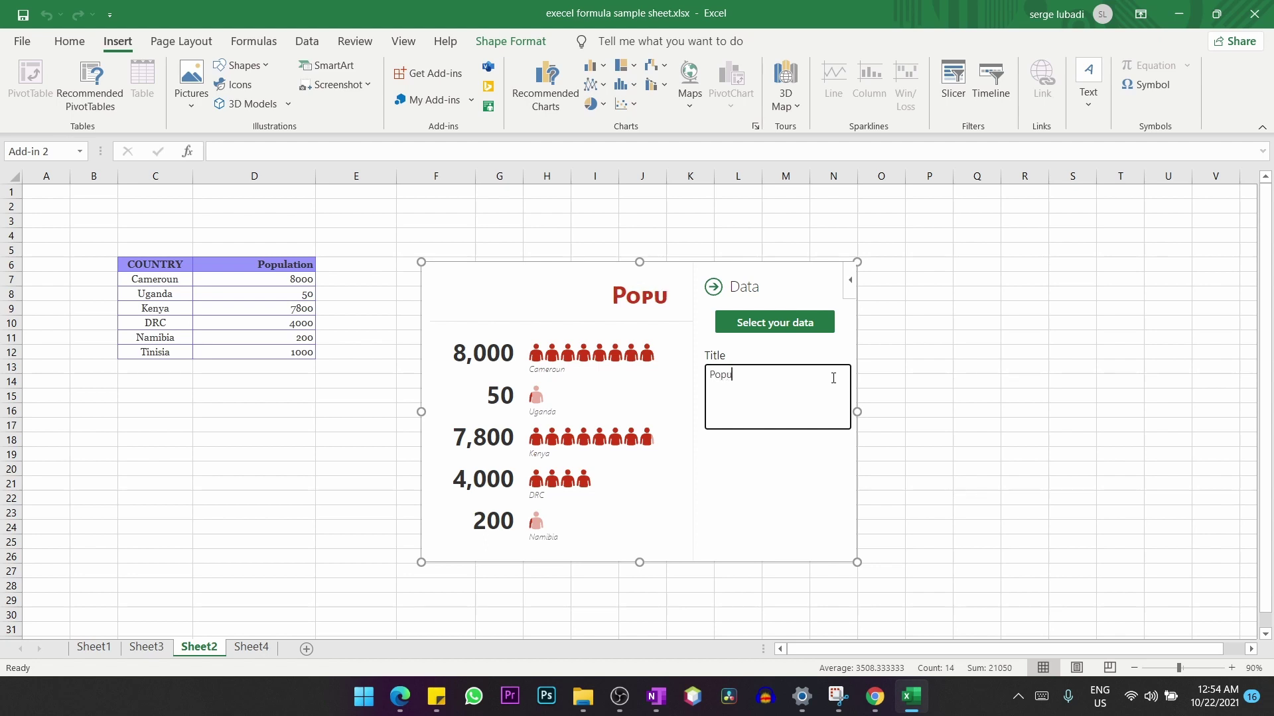
text(Population)
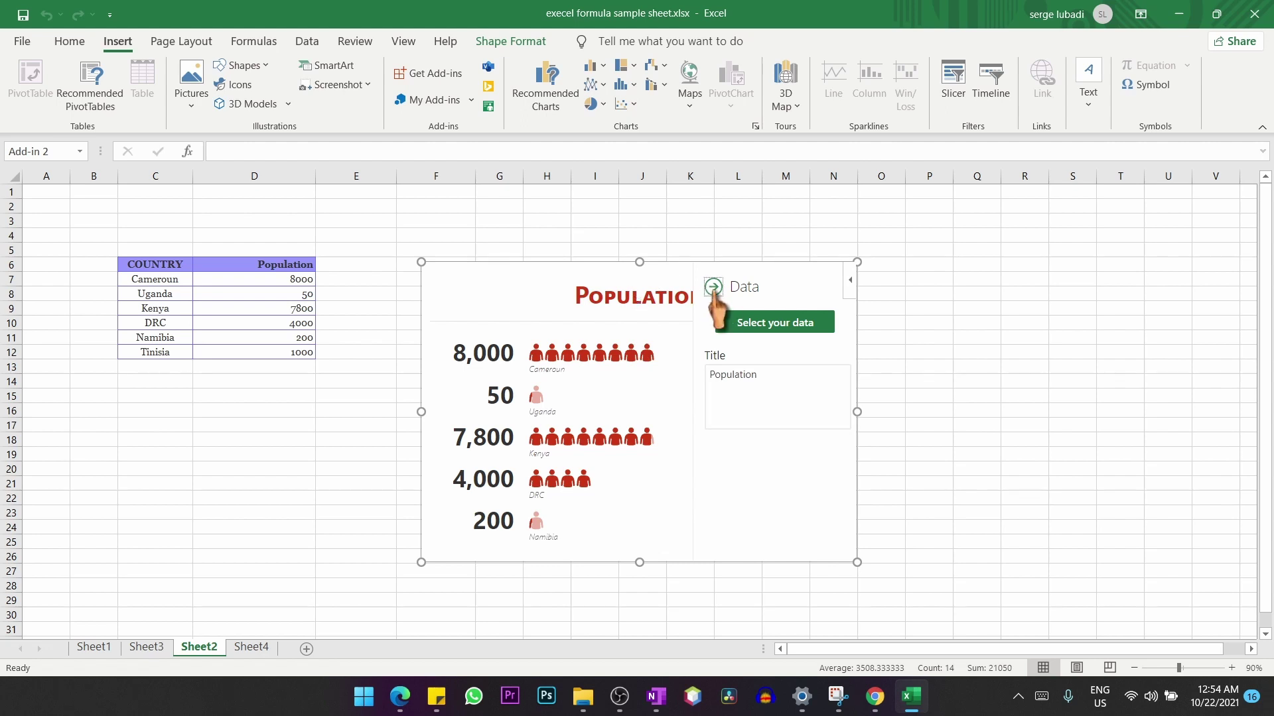
click(713, 288)
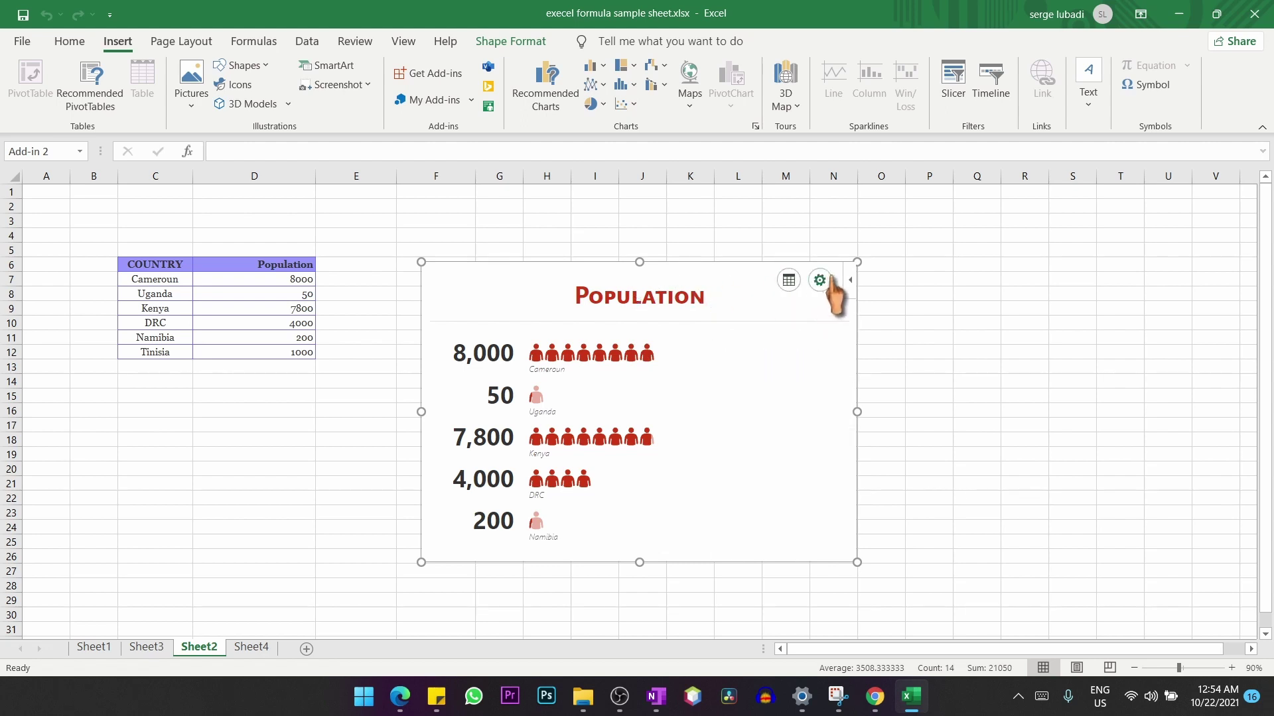
- Try the yellow graph type, and settle on the third type with blue figures on a striped background
click(819, 280)
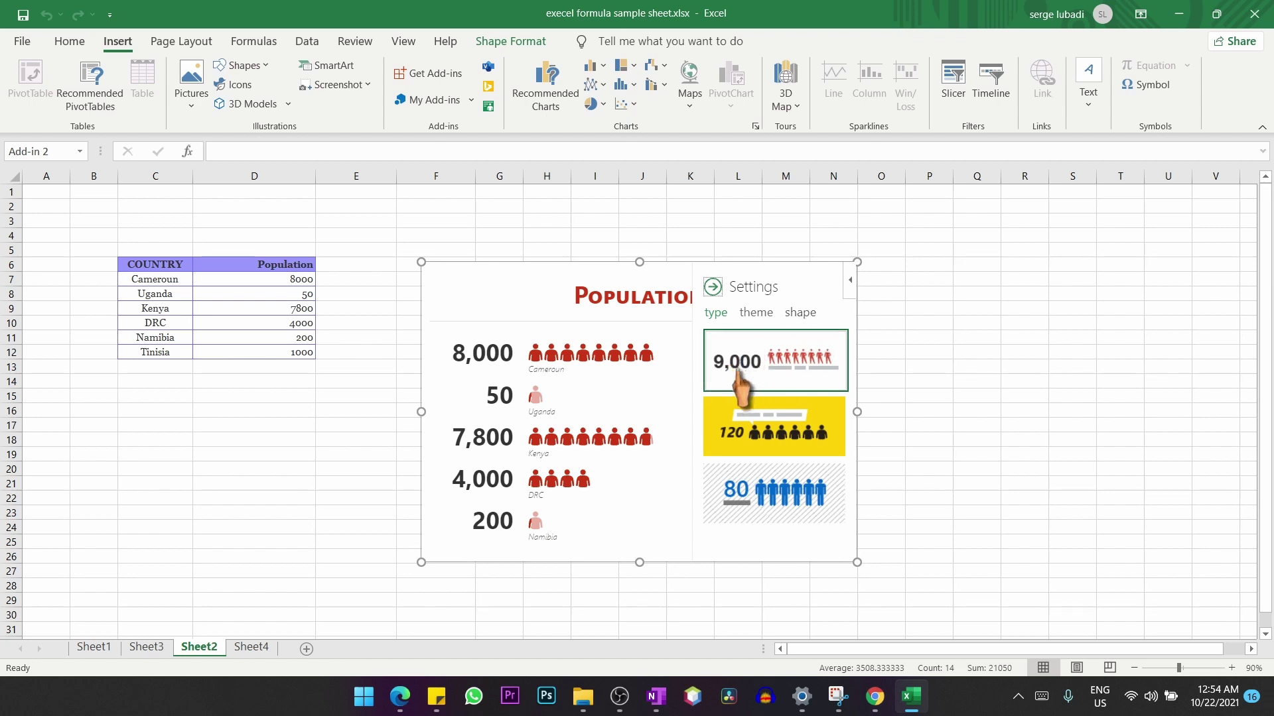
click(817, 445)
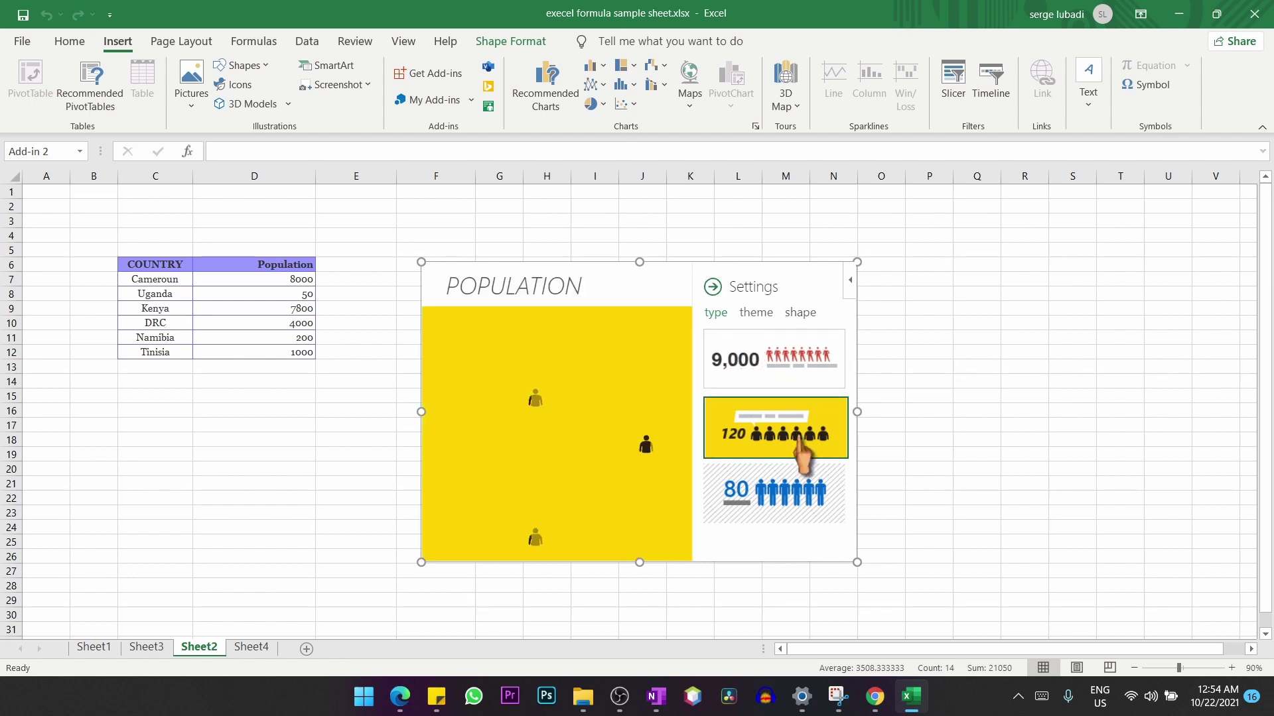
click(801, 494)
scroll(796, 491, down, 1)
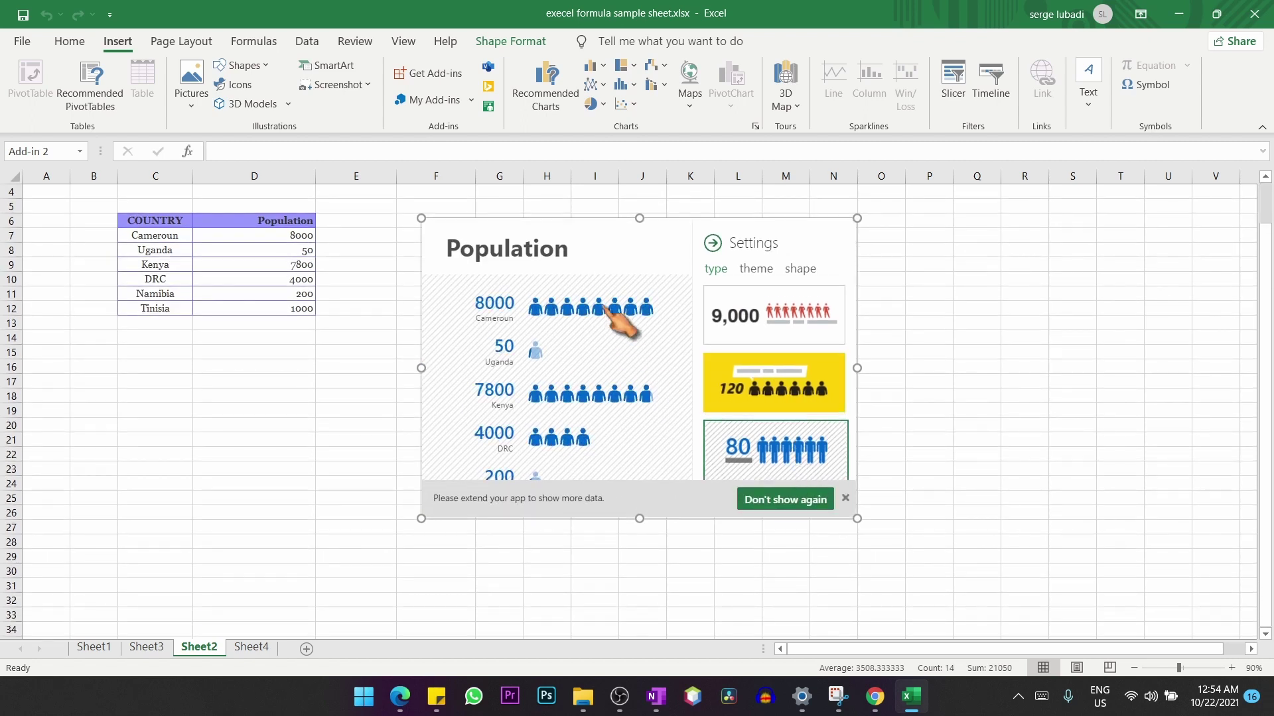
- Preview other colour themes for the graph and apply the dark theme with cyan figures
click(753, 269)
click(755, 335)
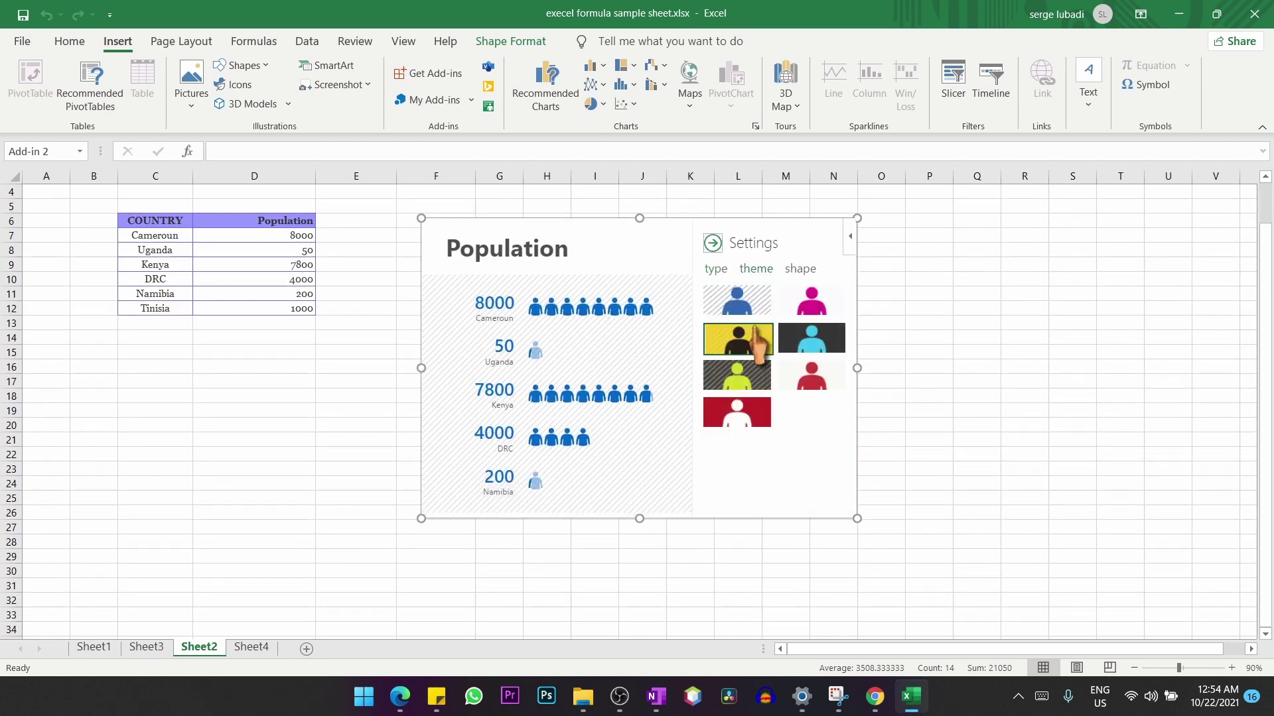
click(817, 370)
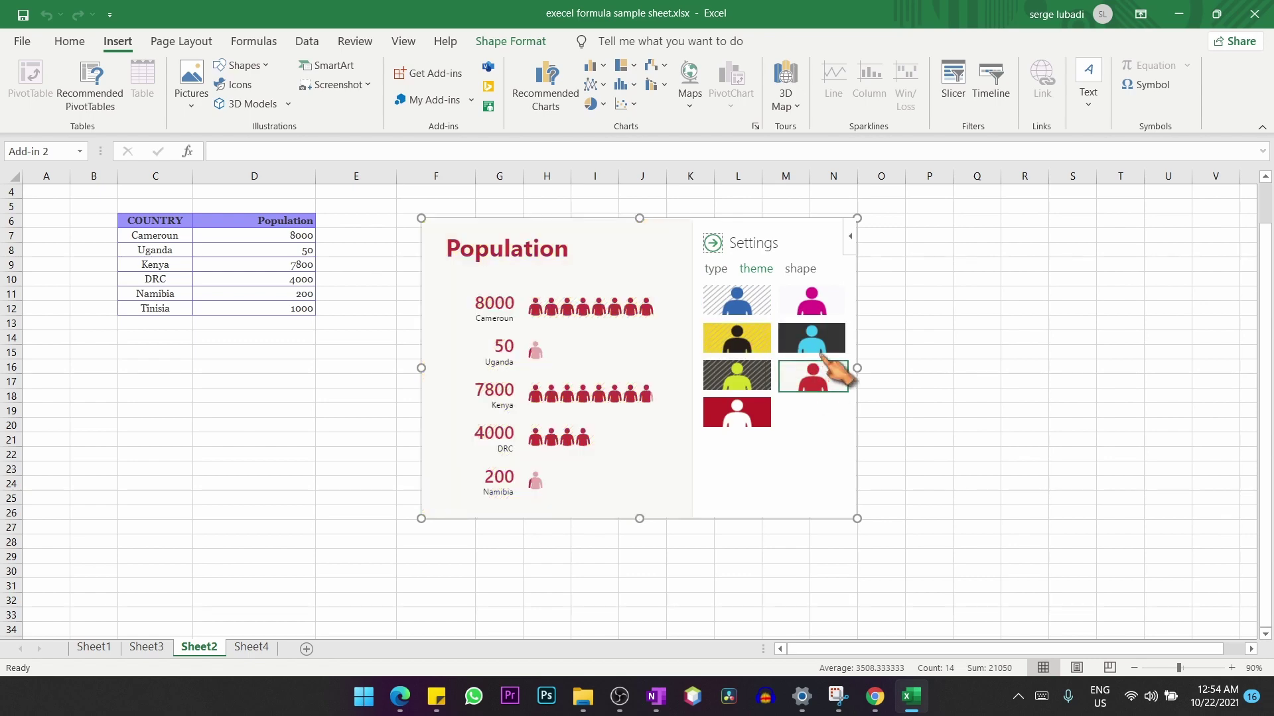
click(821, 342)
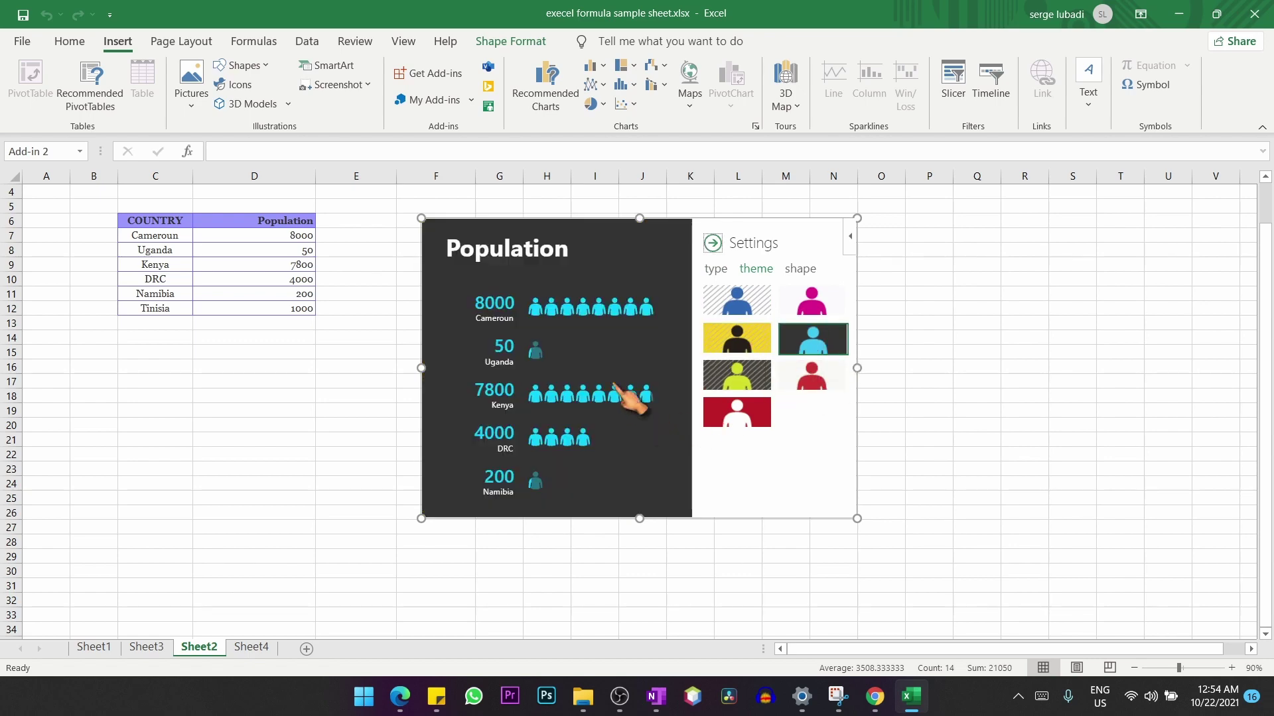
- Try the smiling person and diamond shapes, choose the jacket shape for the graph, and close its settings
click(801, 269)
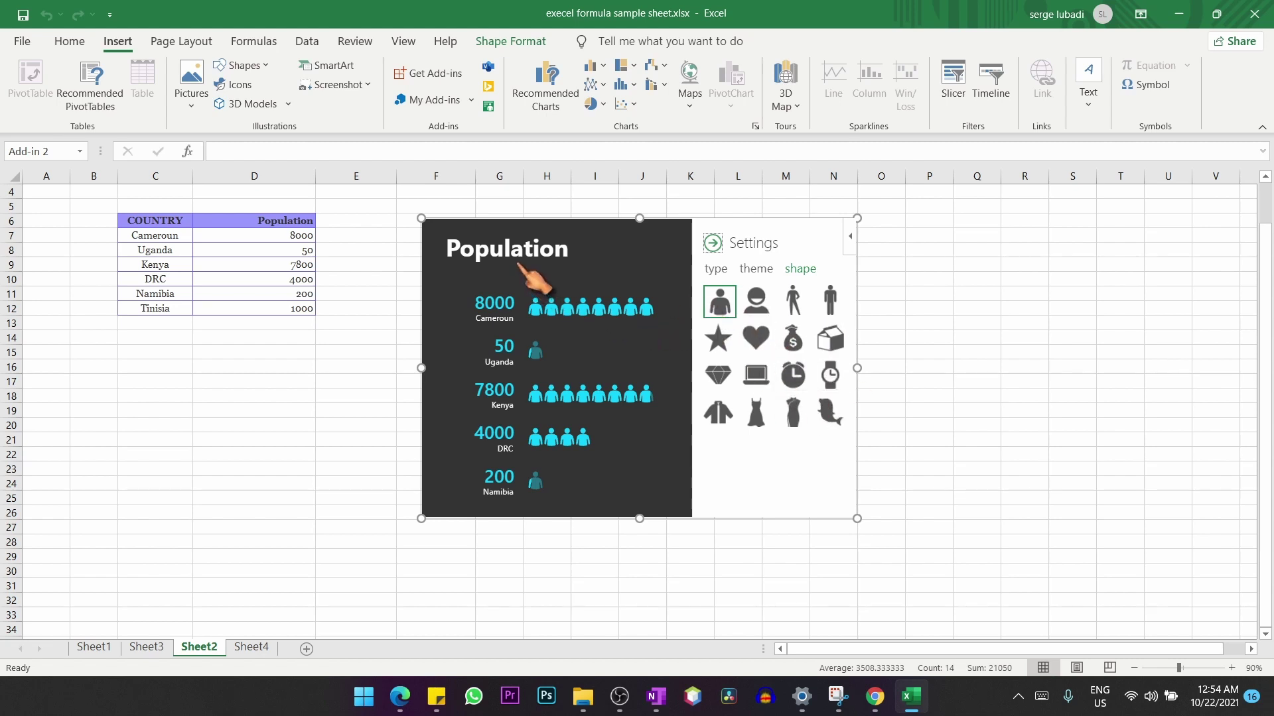
click(757, 304)
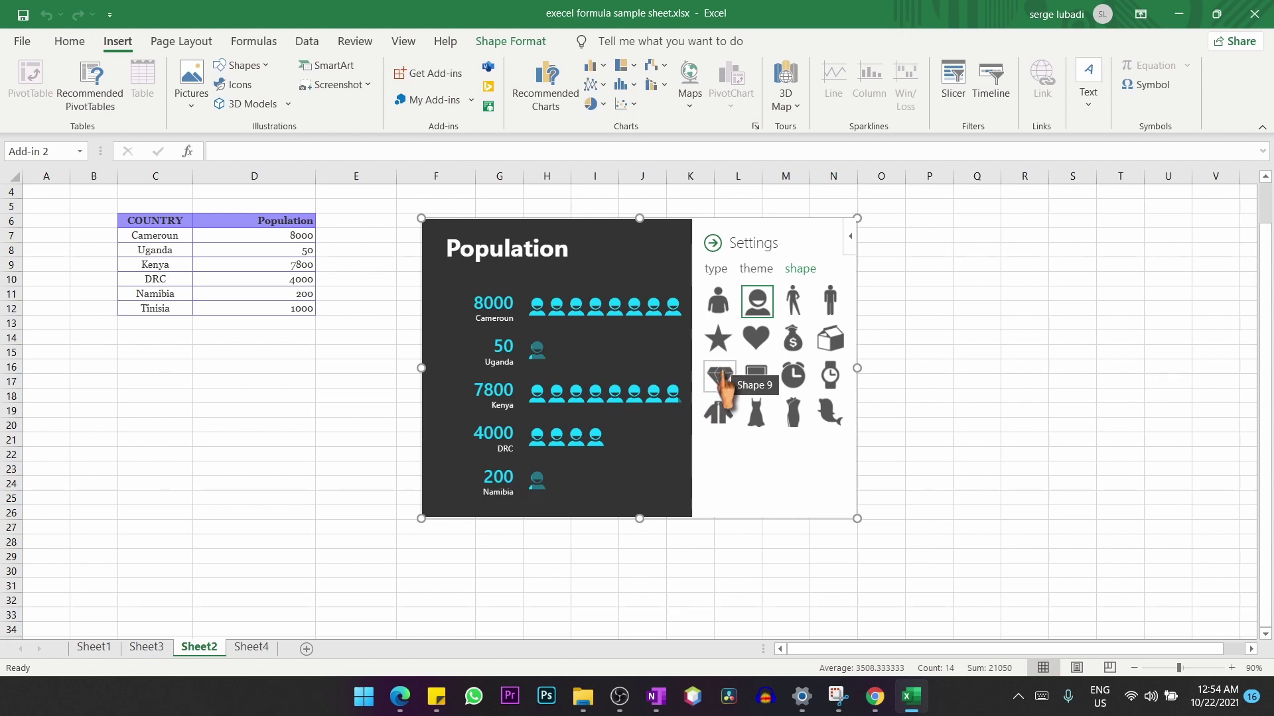
click(719, 376)
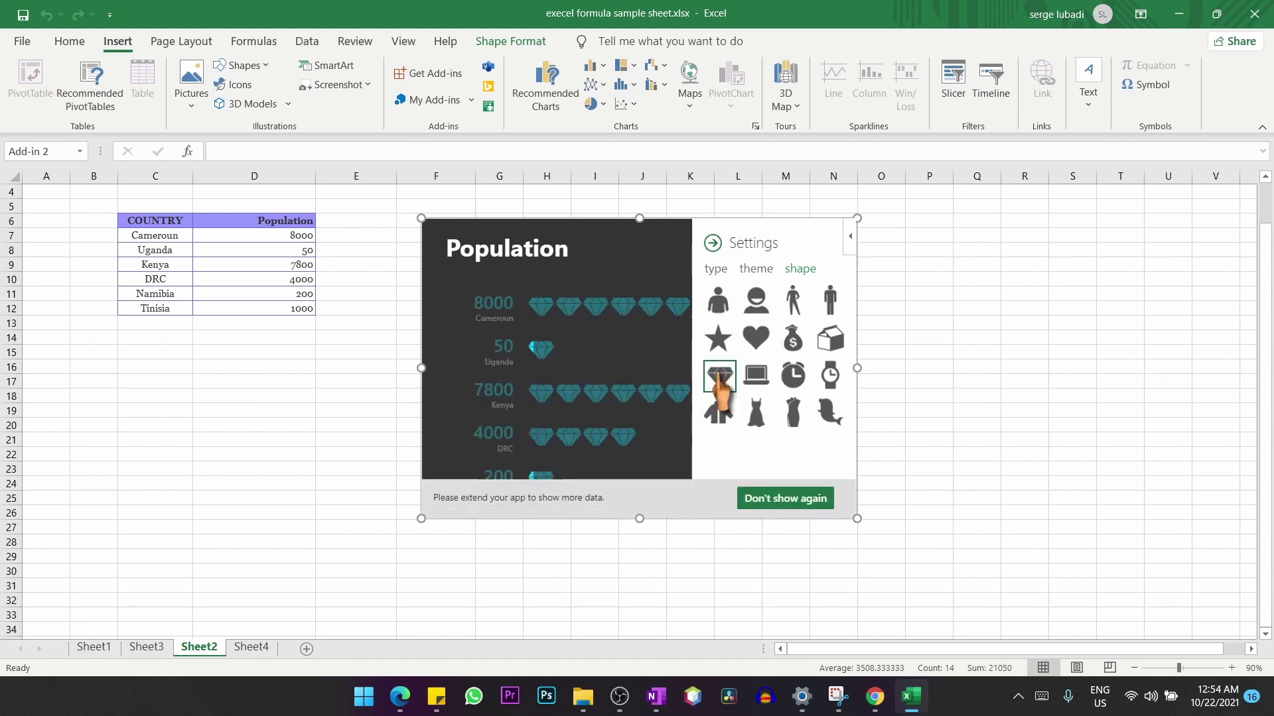
click(722, 410)
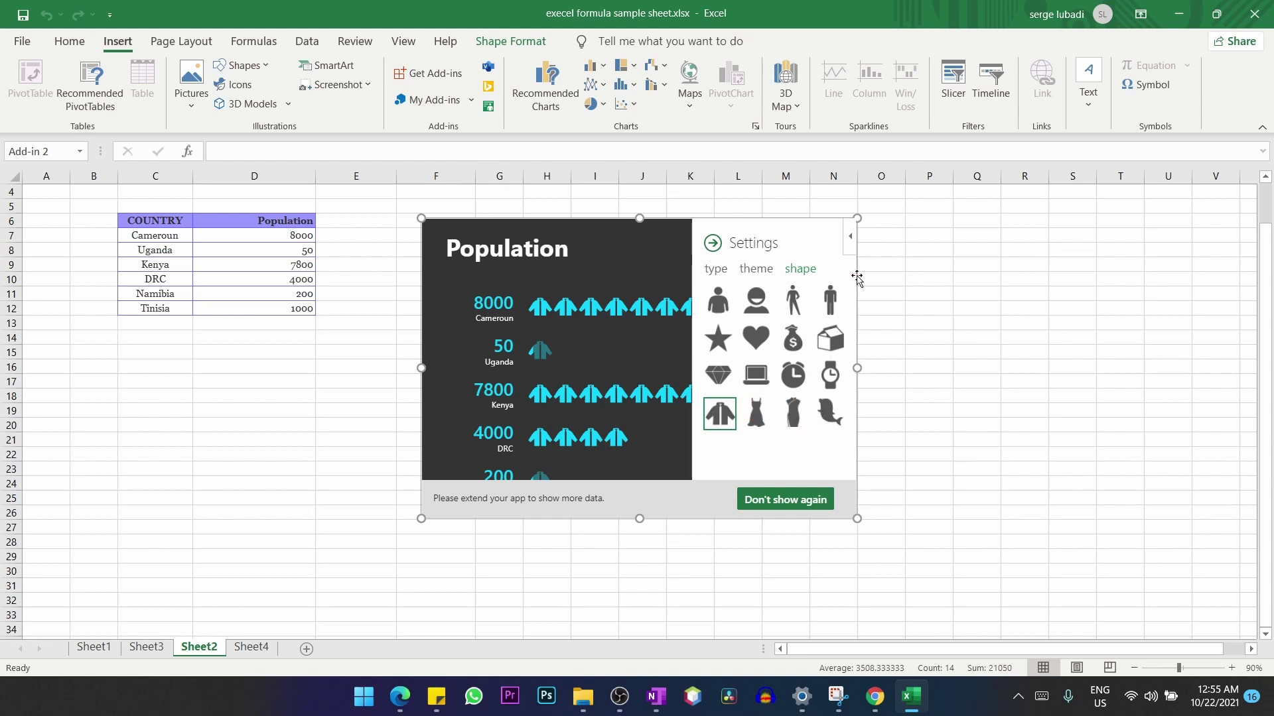
click(718, 243)
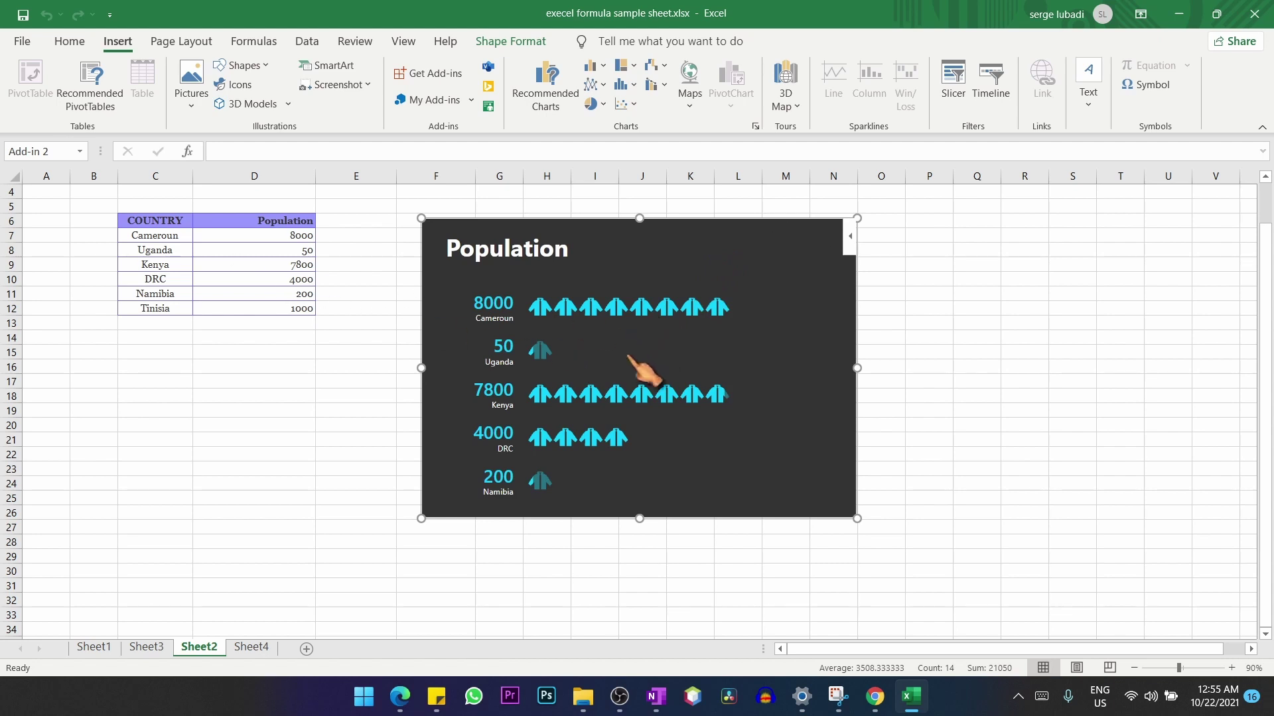
click(849, 236)
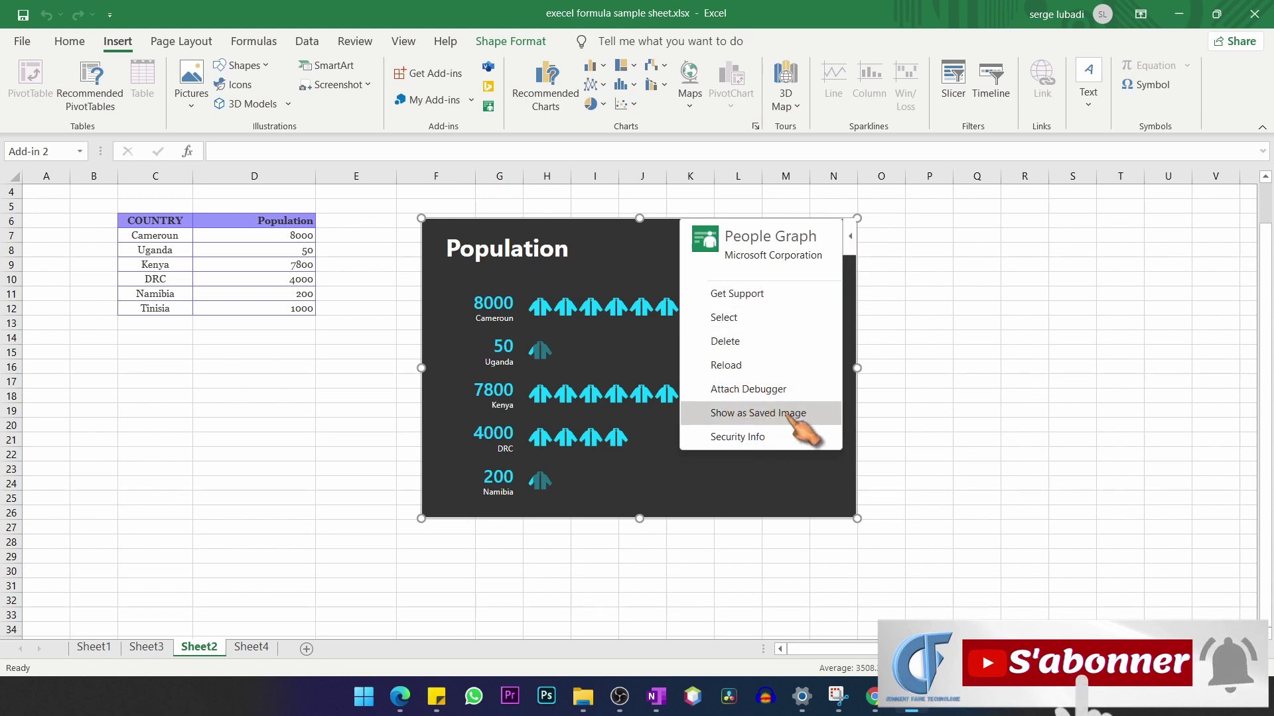
click(626, 263)
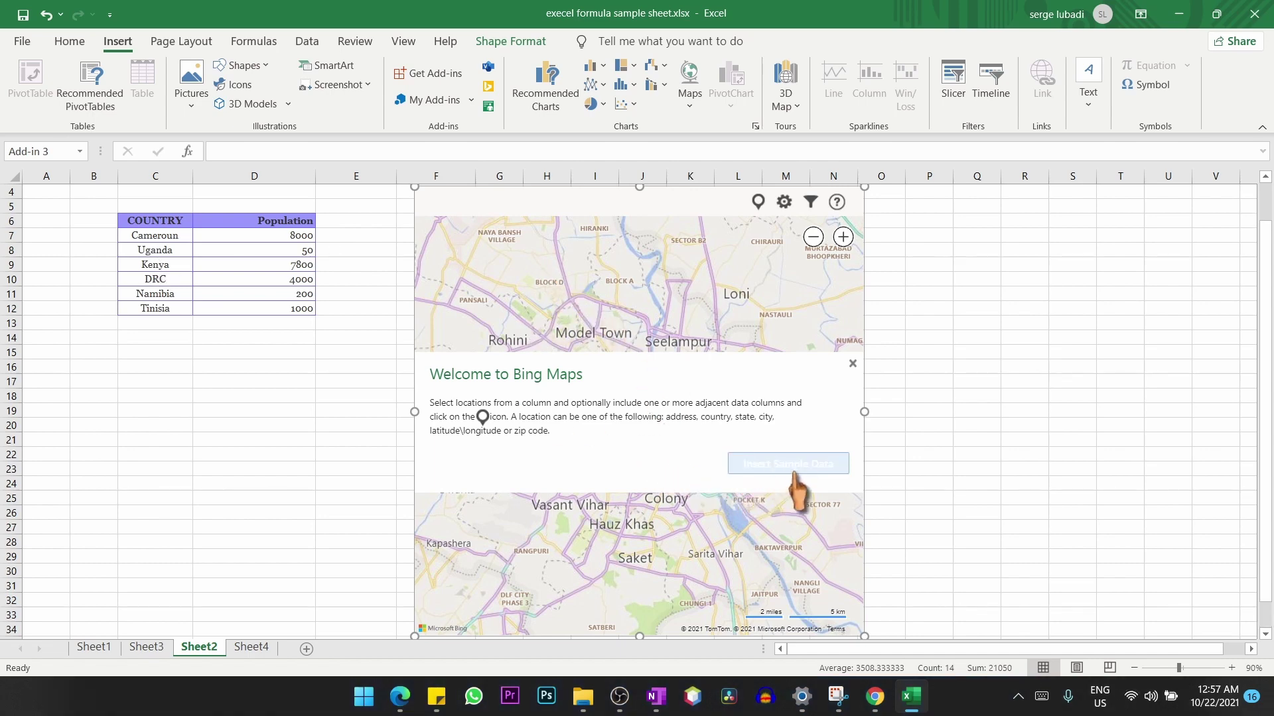
- Dismiss the Bing Maps welcome message without inserting sample data
click(852, 364)
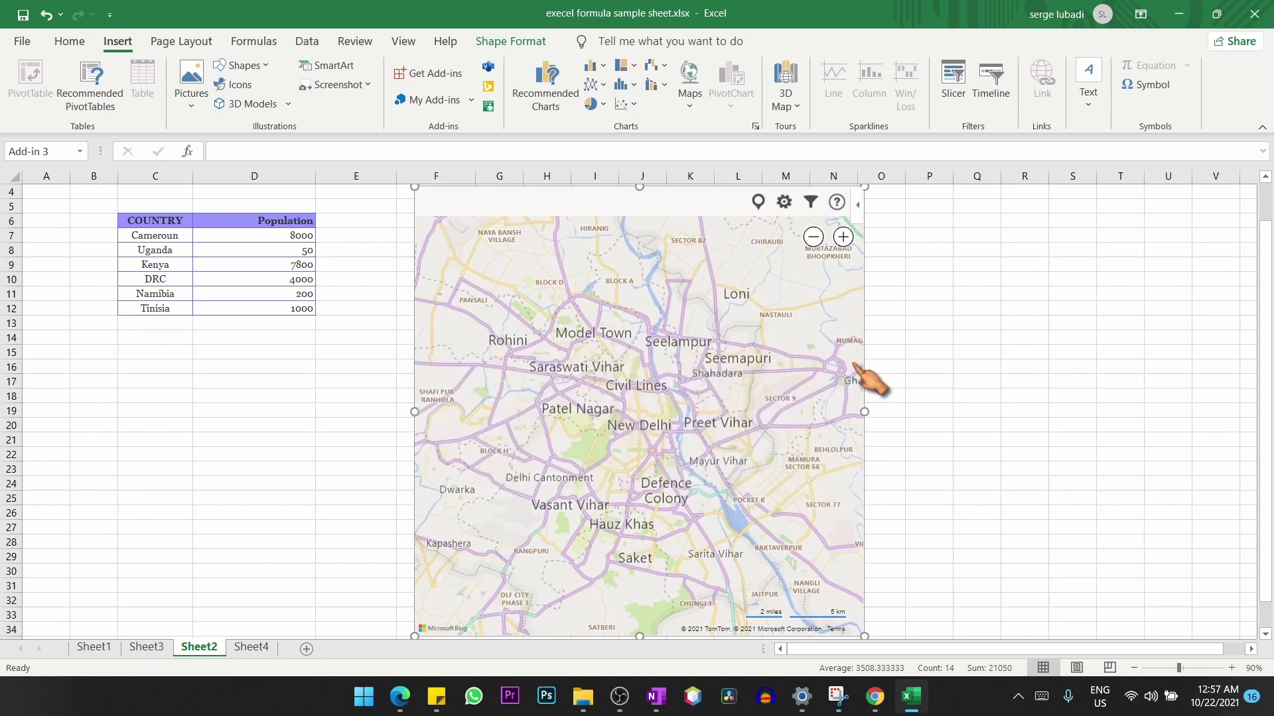
- Plot the country and population table, header row included, as location data on the Bing map
drag(267, 307, 152, 222)
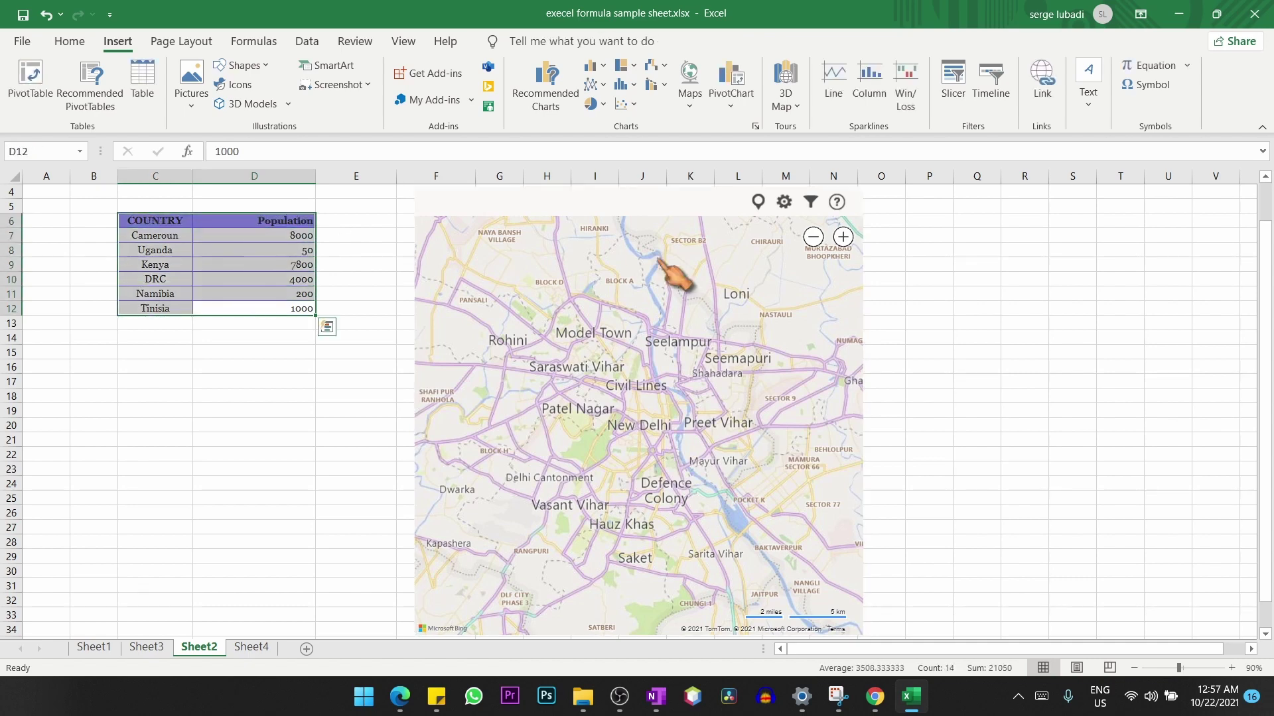
click(756, 202)
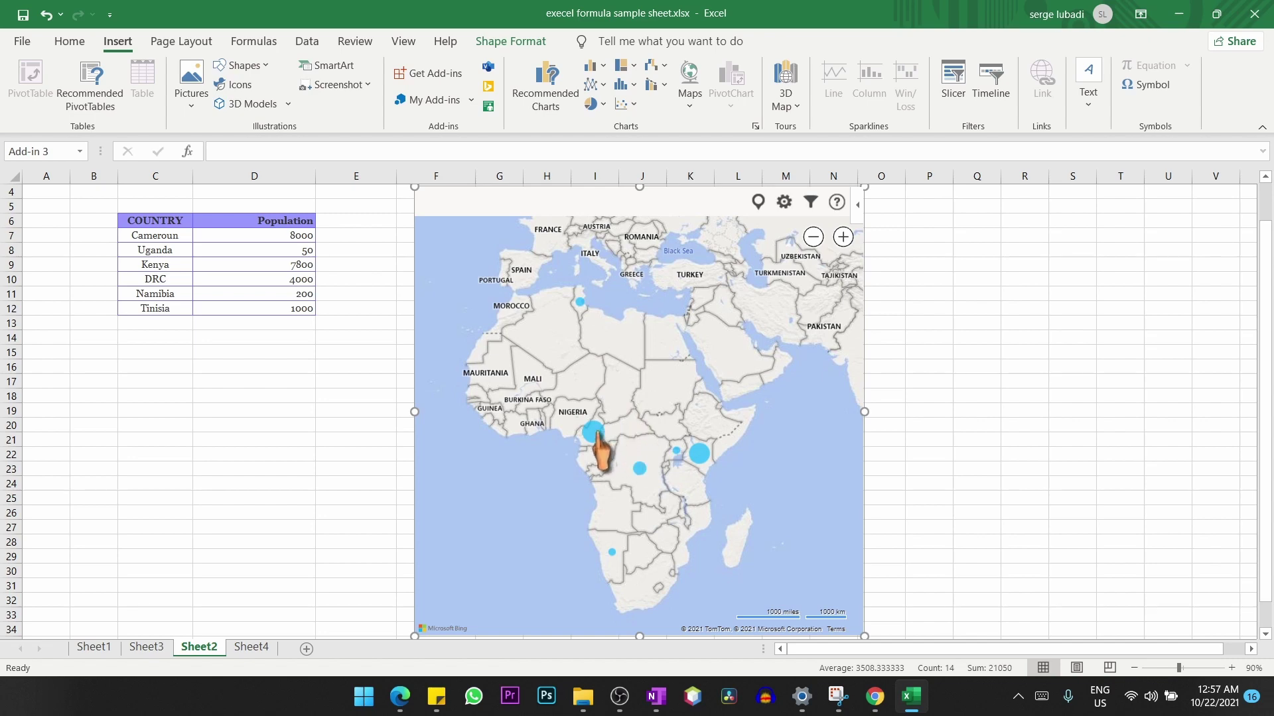
- Change the map's Population pin colour to orange and its map type to Bird's Eye, and close the settings
click(784, 202)
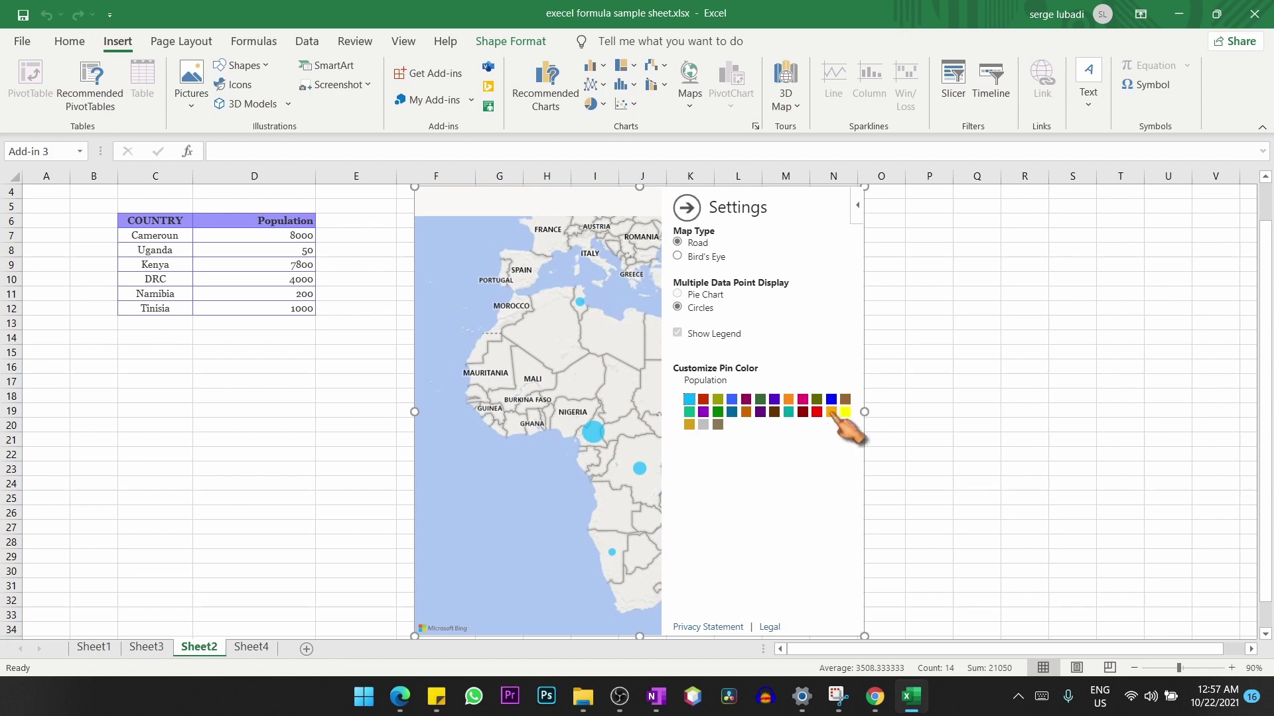
click(831, 413)
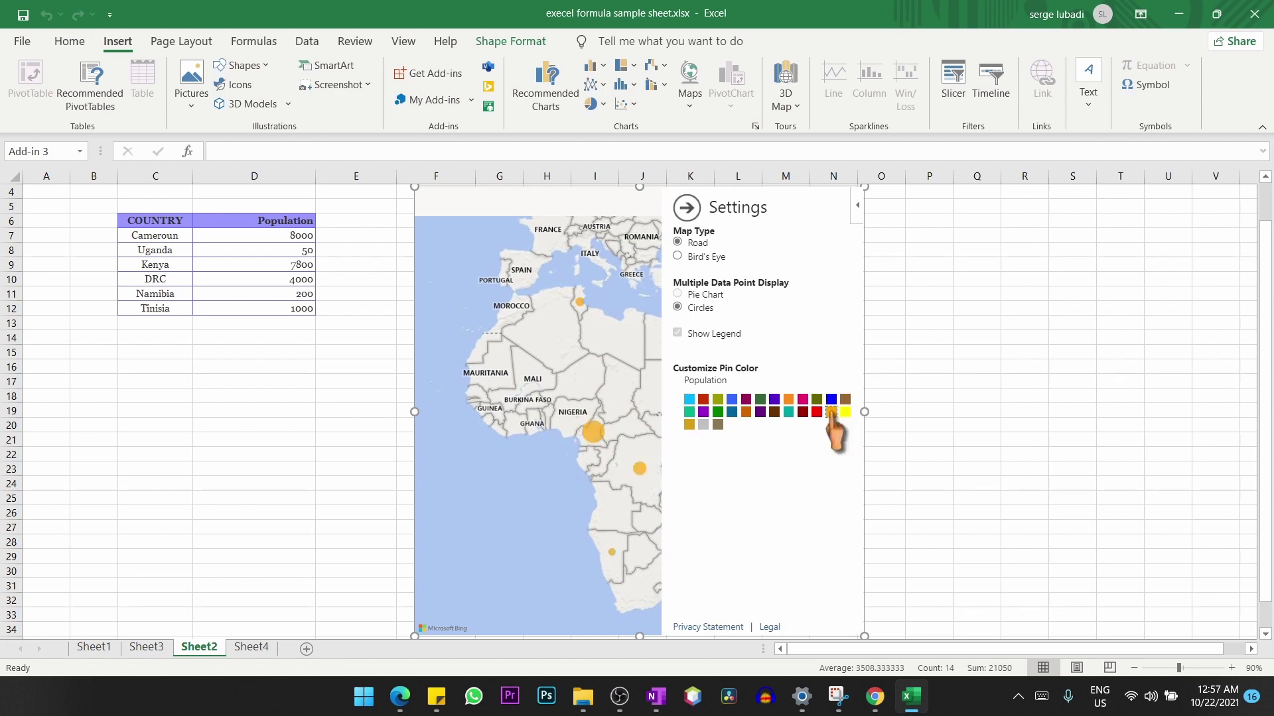
click(677, 256)
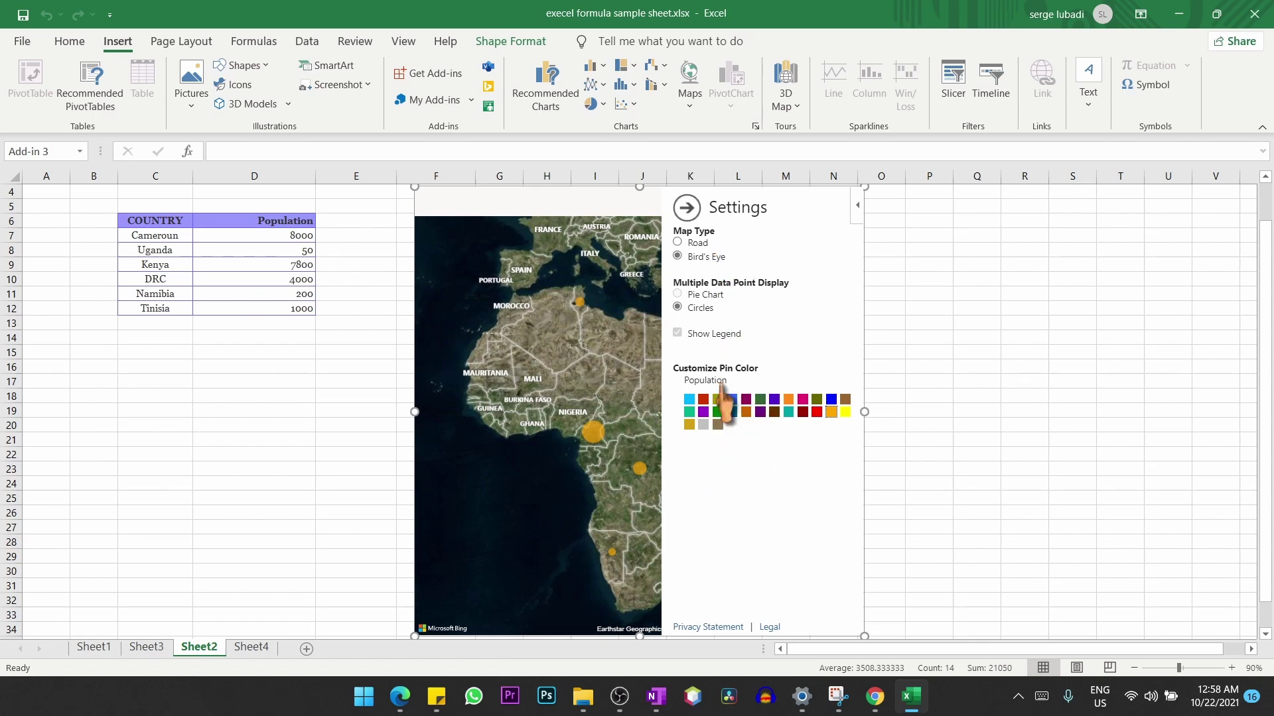
click(687, 208)
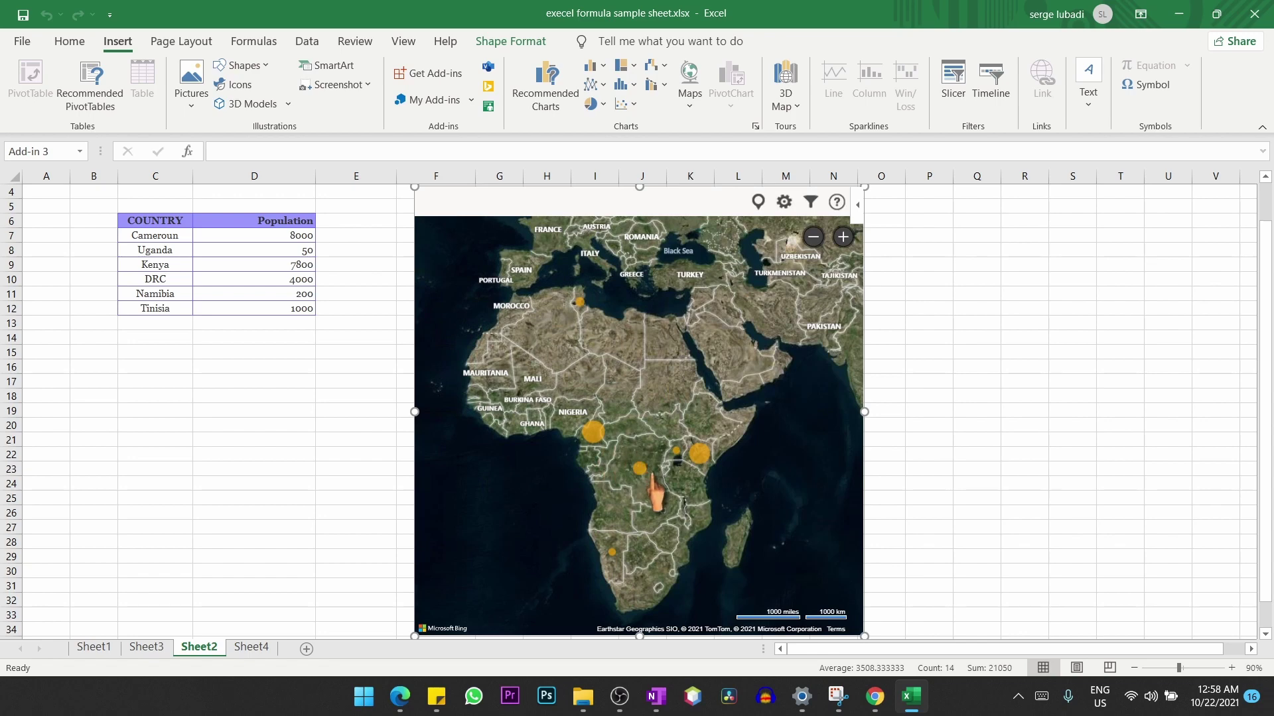
- Filter the map locations to exclude DRC, apply the filter, and open the map add-in's options
click(813, 203)
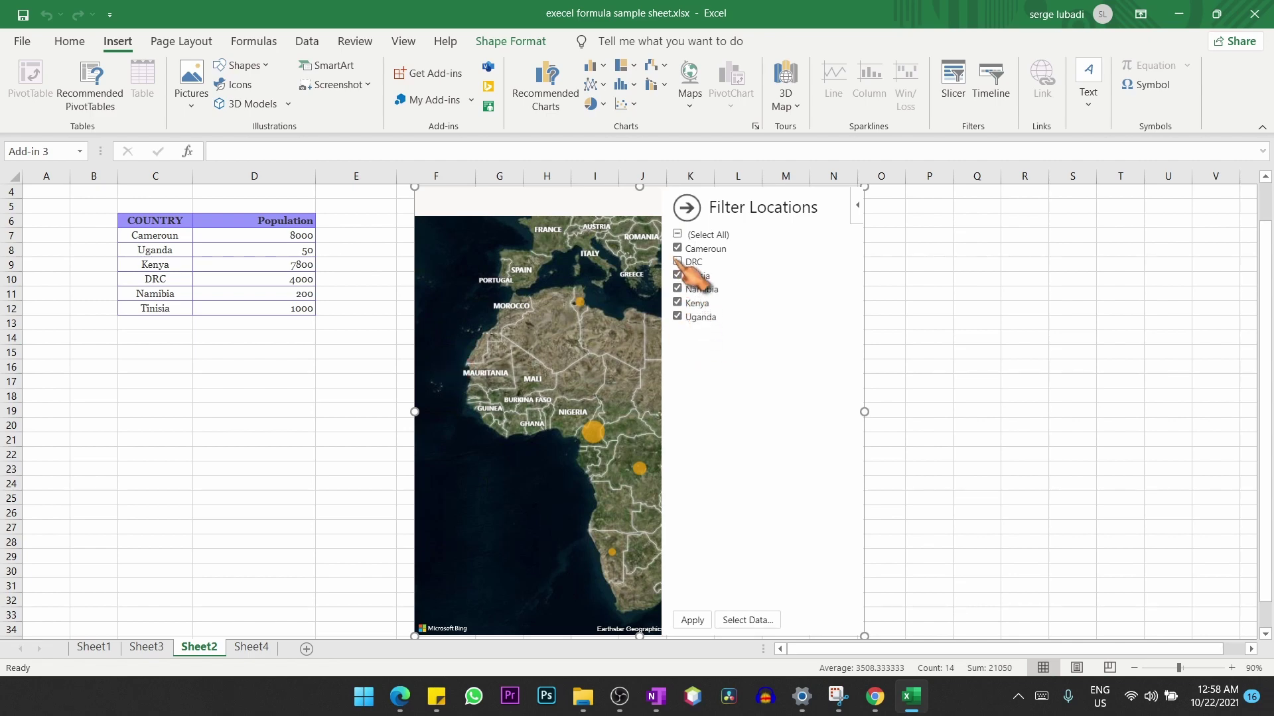
click(693, 620)
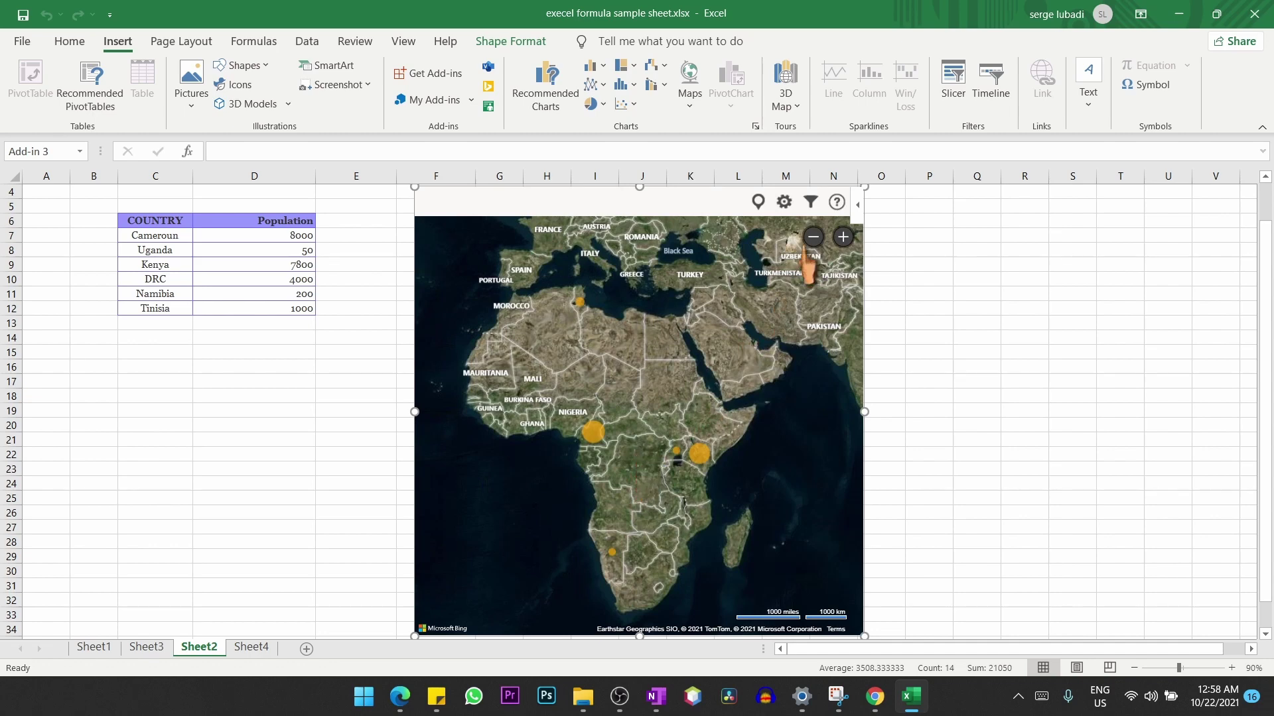
click(857, 204)
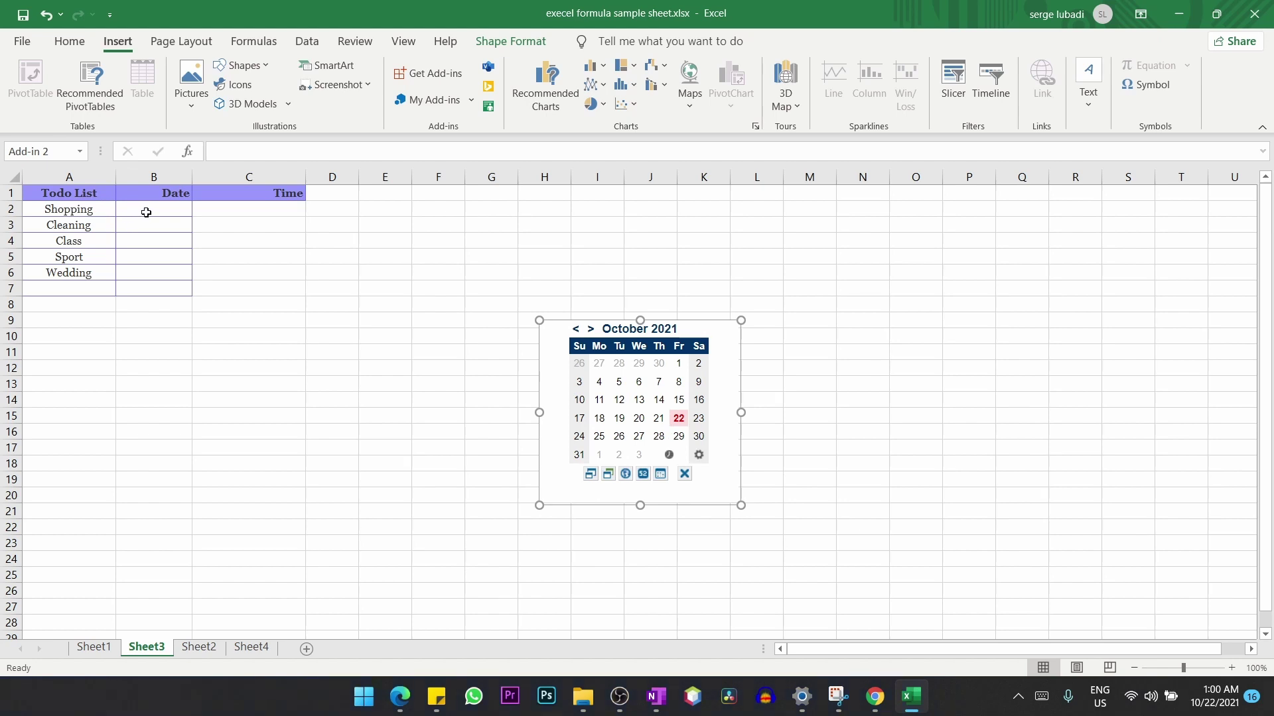
- Use the October 2021 calendar to enter 10/19/2021 as the date for Shopping and 10/7/2021 for Cleaning
click(146, 212)
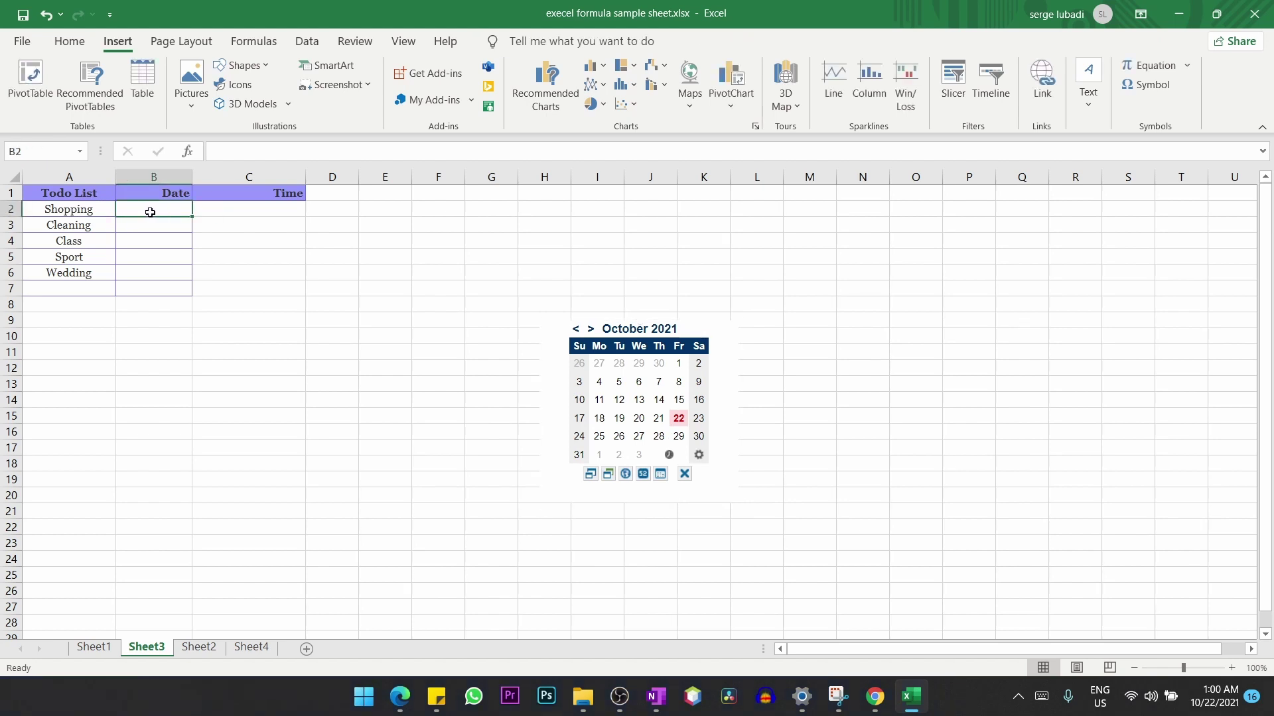
click(619, 418)
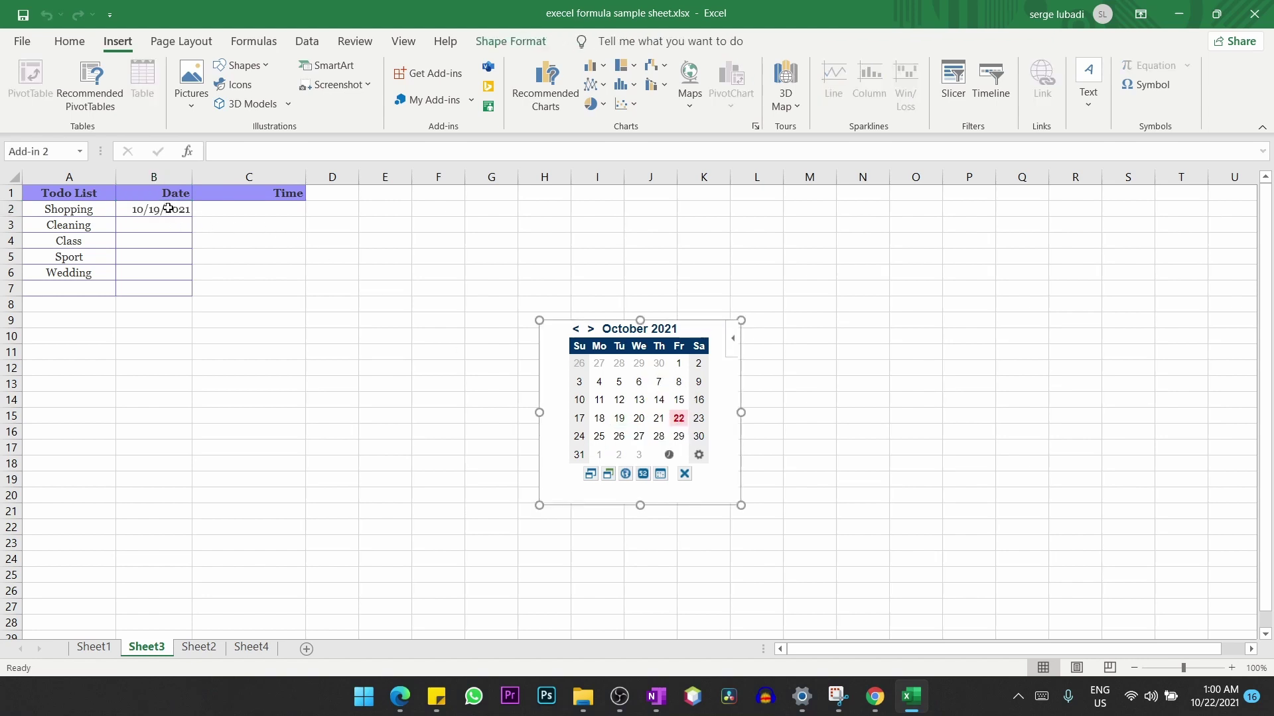
click(179, 226)
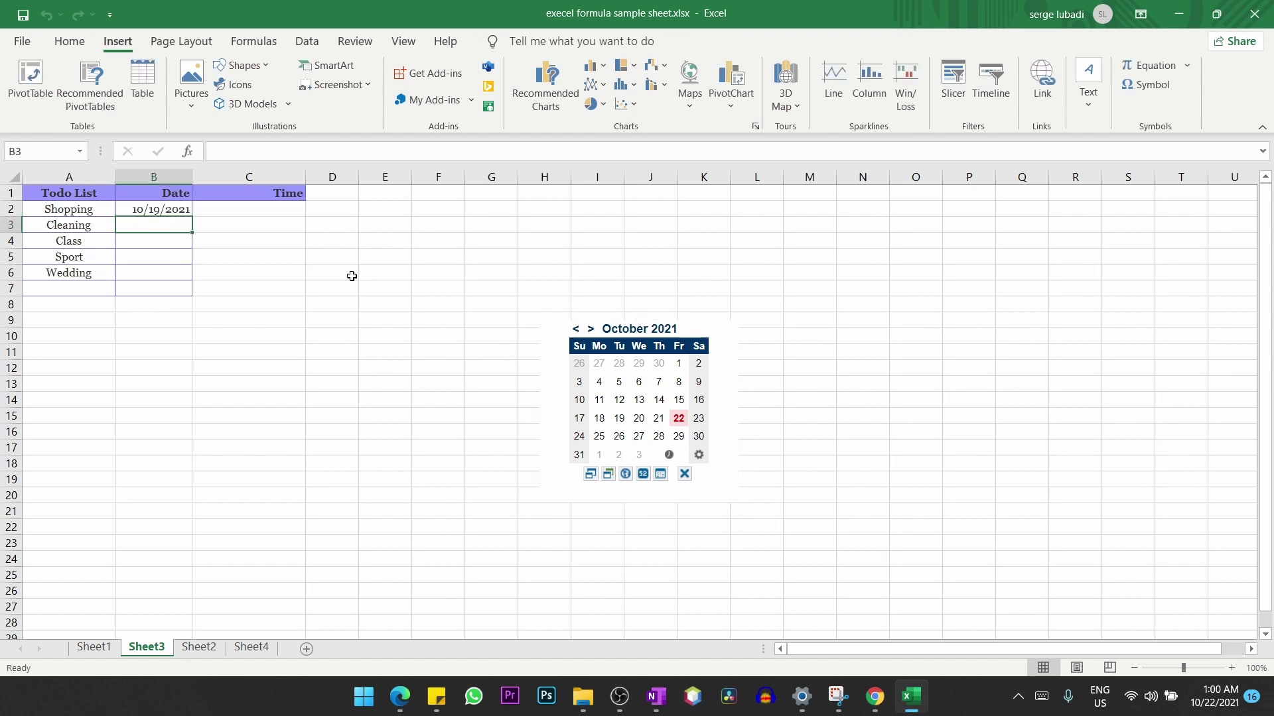
click(659, 383)
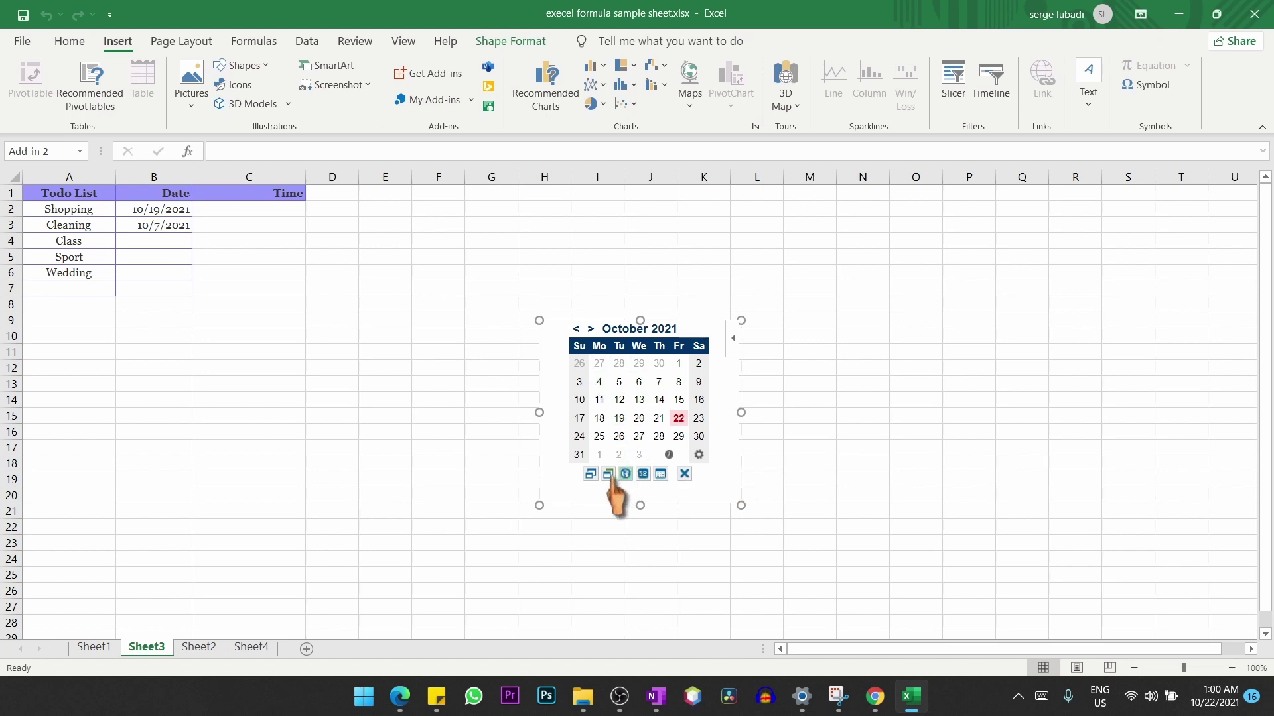
- Try the smaller calendar size and restore the larger one
click(590, 473)
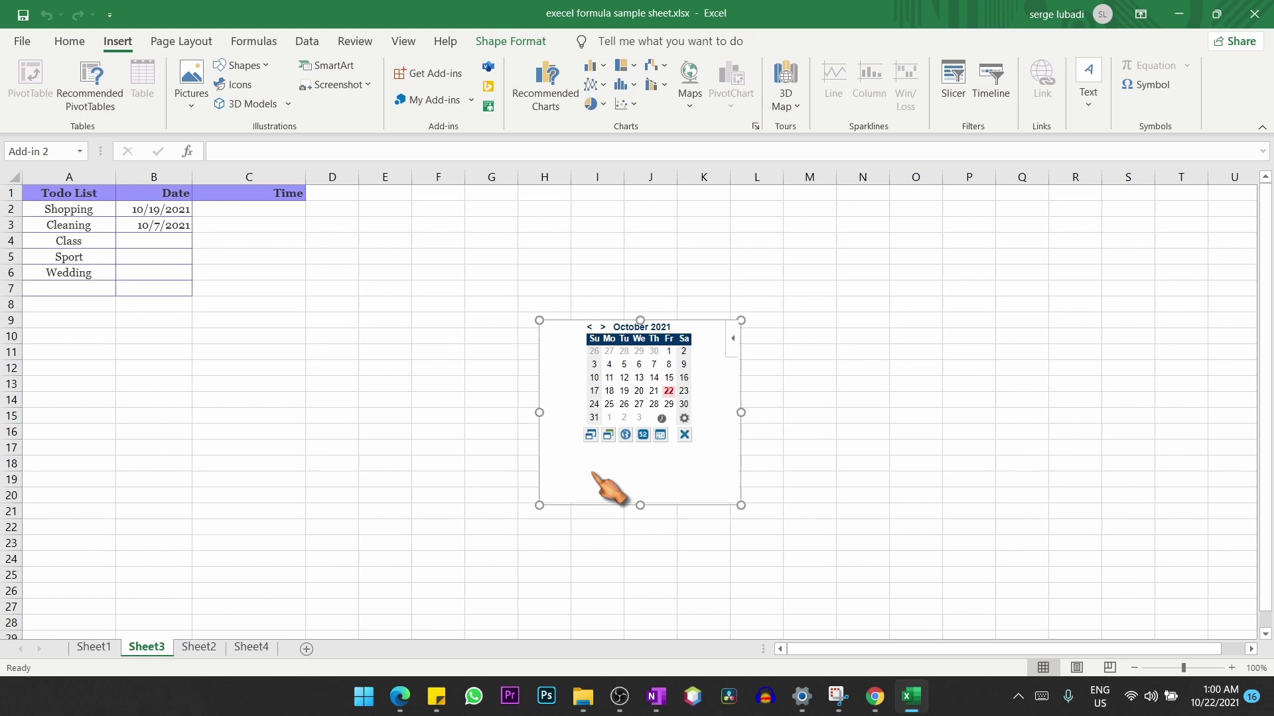
click(589, 436)
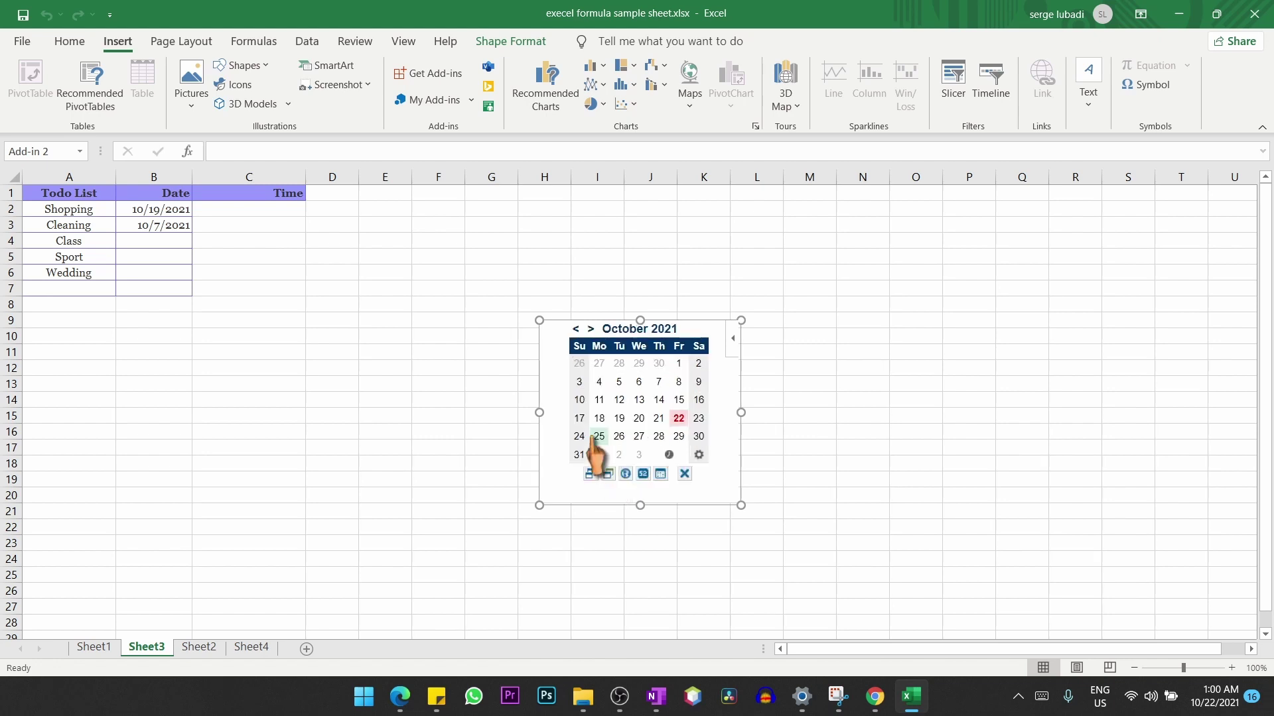
- Give the calendar the green theme and the ISO calendar system, and move it diagonally up and to the right on the sheet
click(608, 473)
click(609, 474)
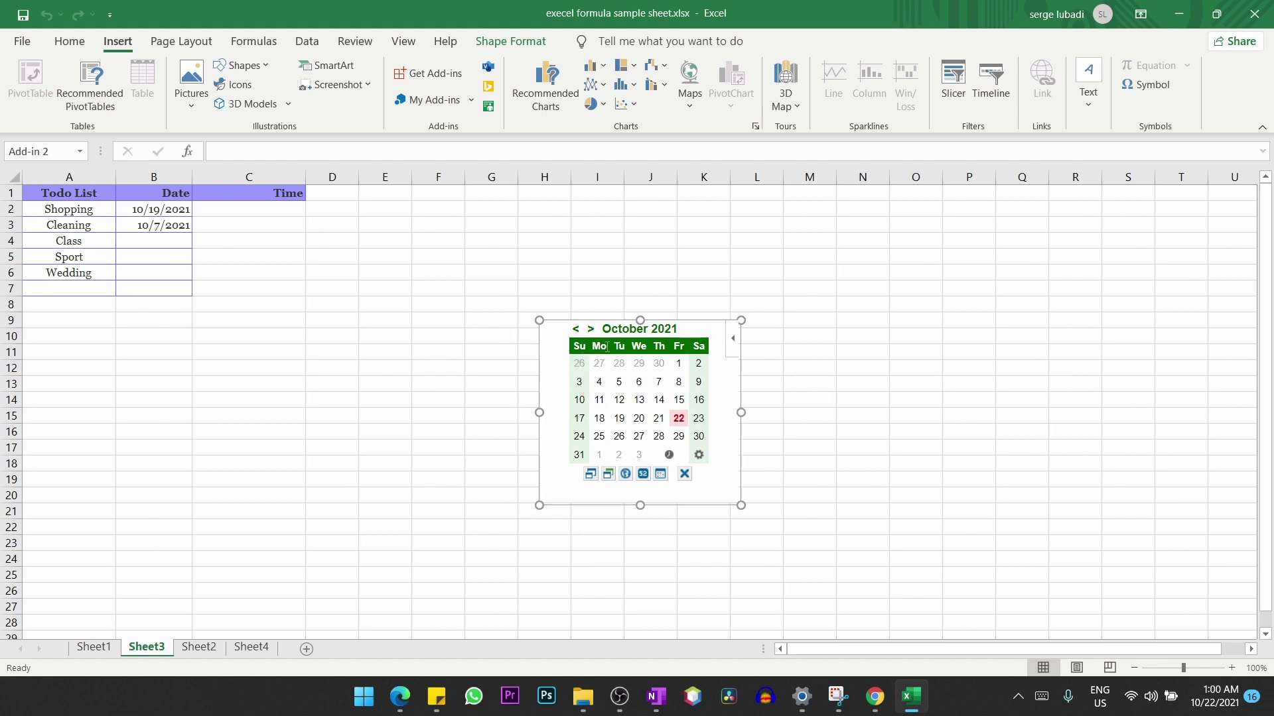
click(625, 473)
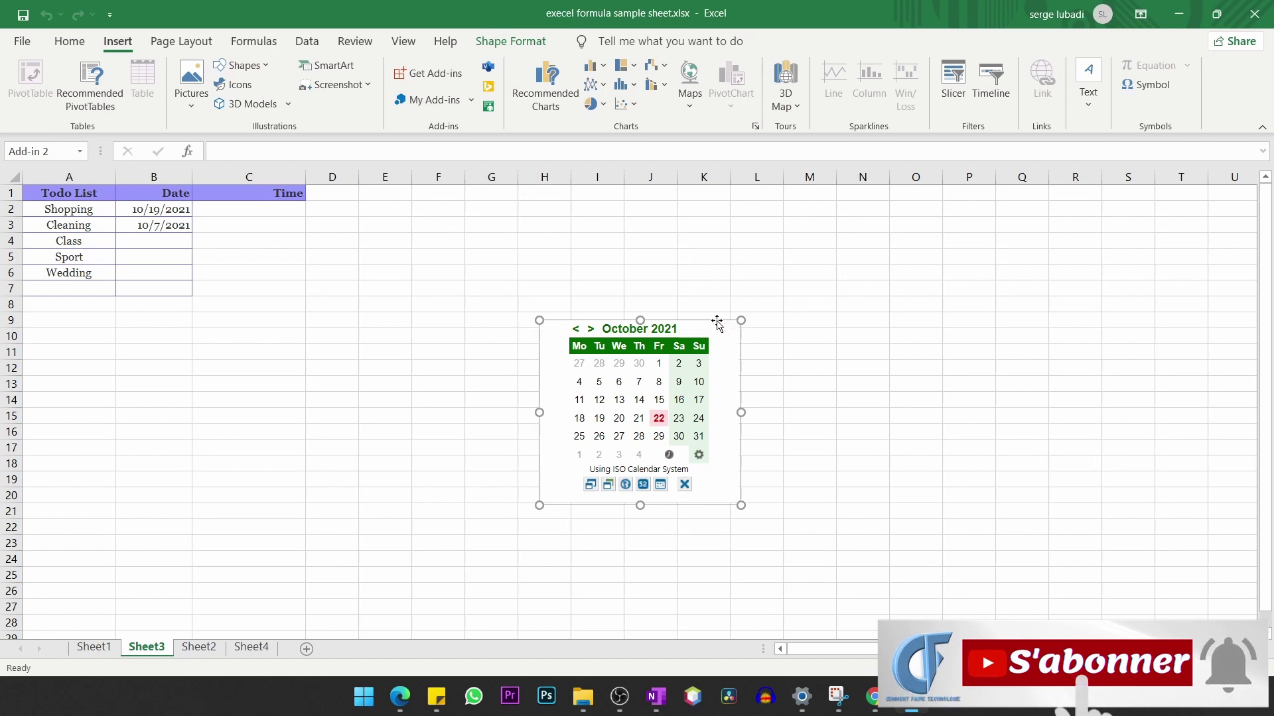
drag(716, 320, 791, 244)
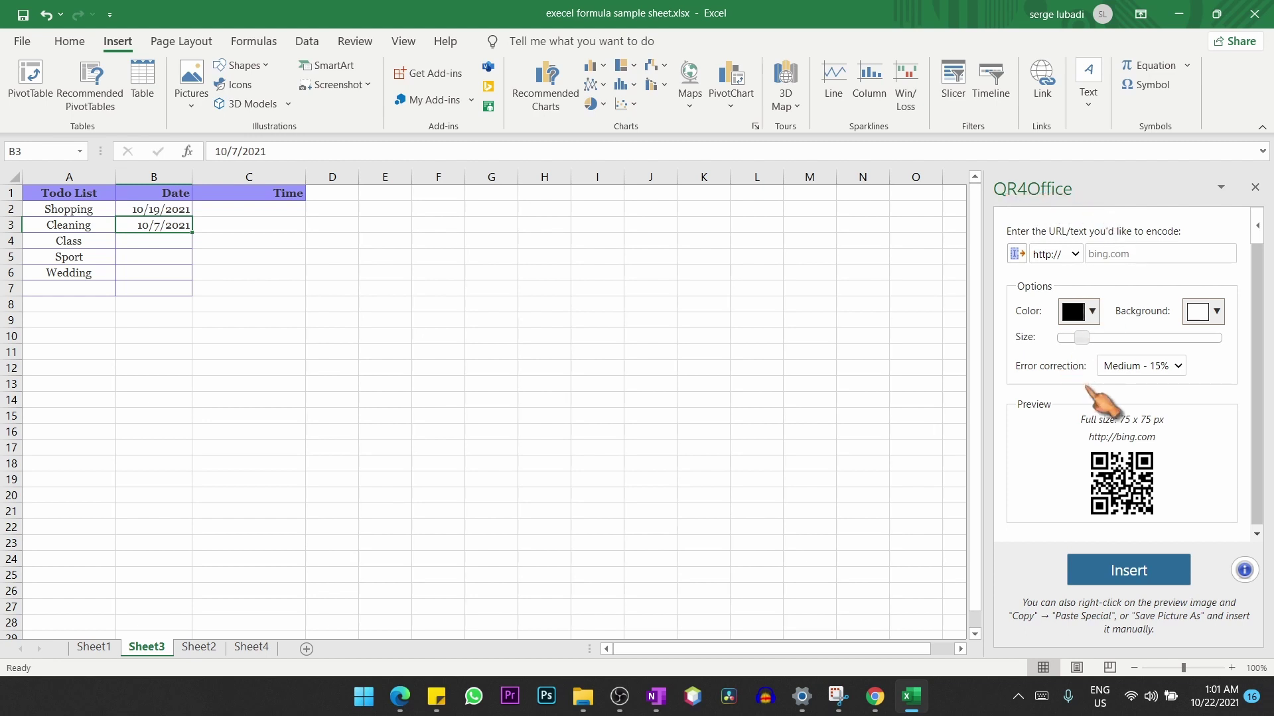
click(1076, 254)
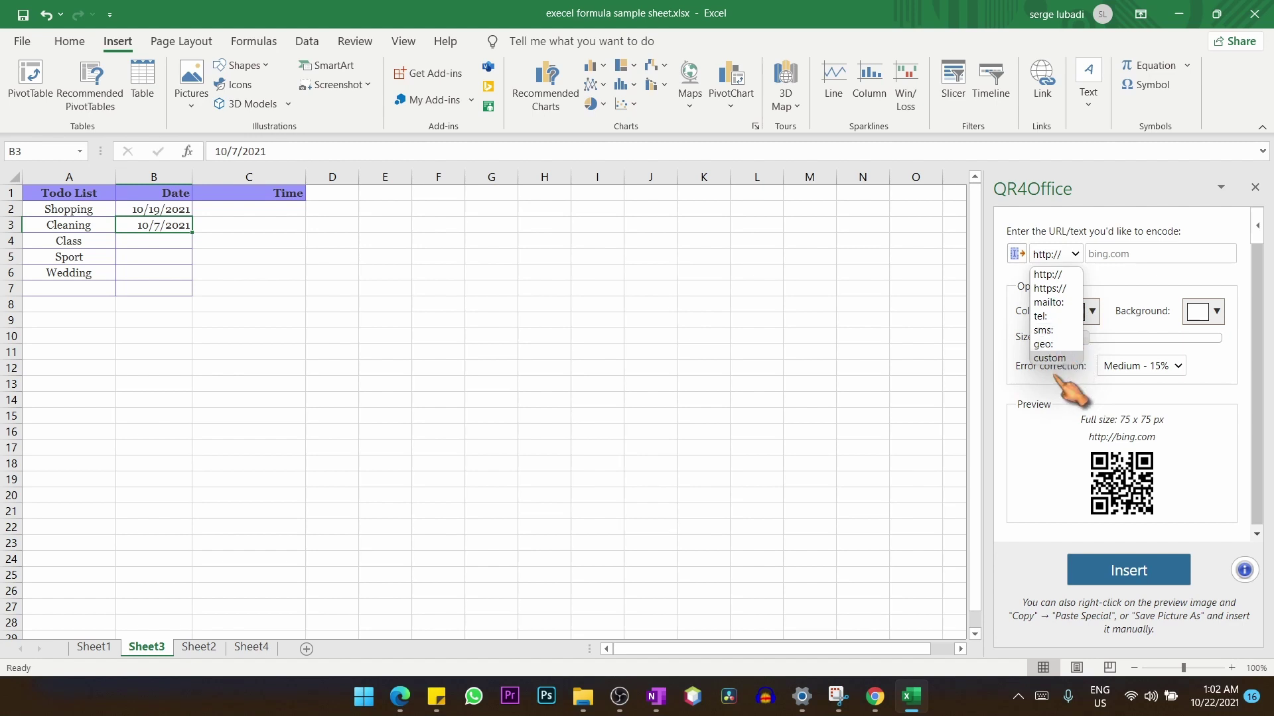
click(1145, 252)
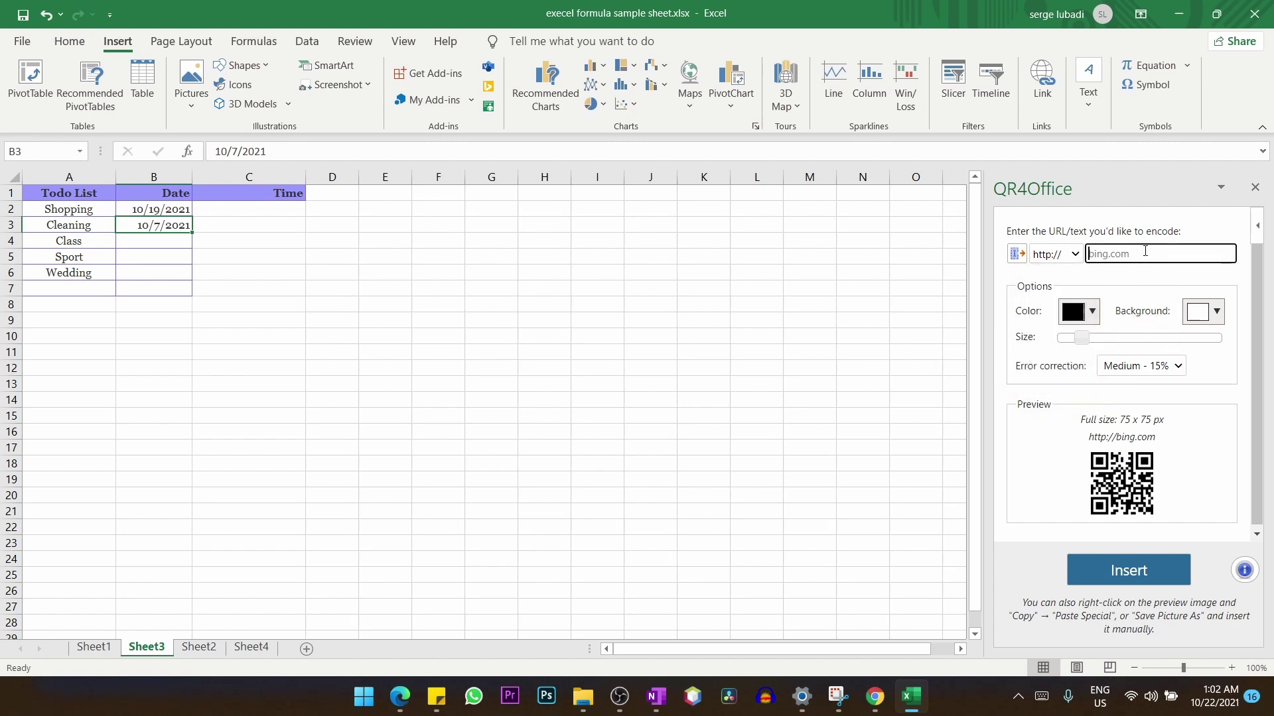
text(www.youtube.com/channel/UCBPhWJApSYyswKqOeVJkmBQ)
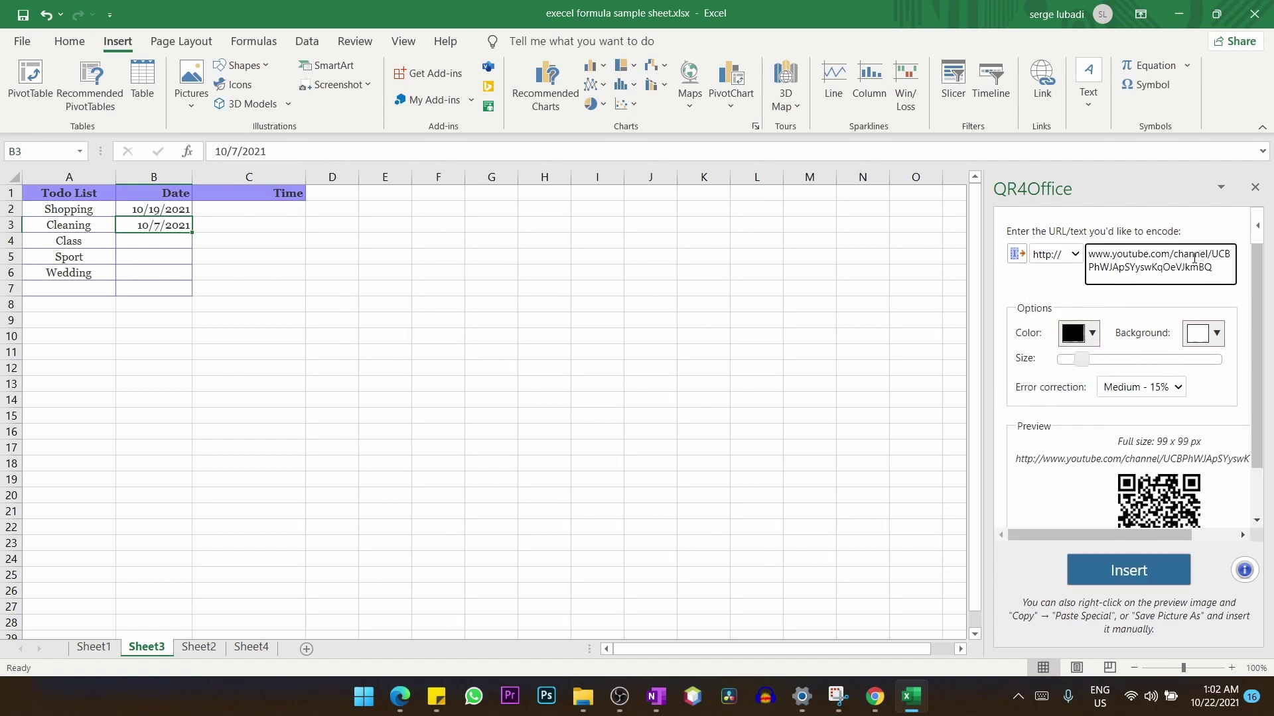
- Set the QR code's colour to dark blue and enlarge it to about 166 x 165 px
click(1081, 333)
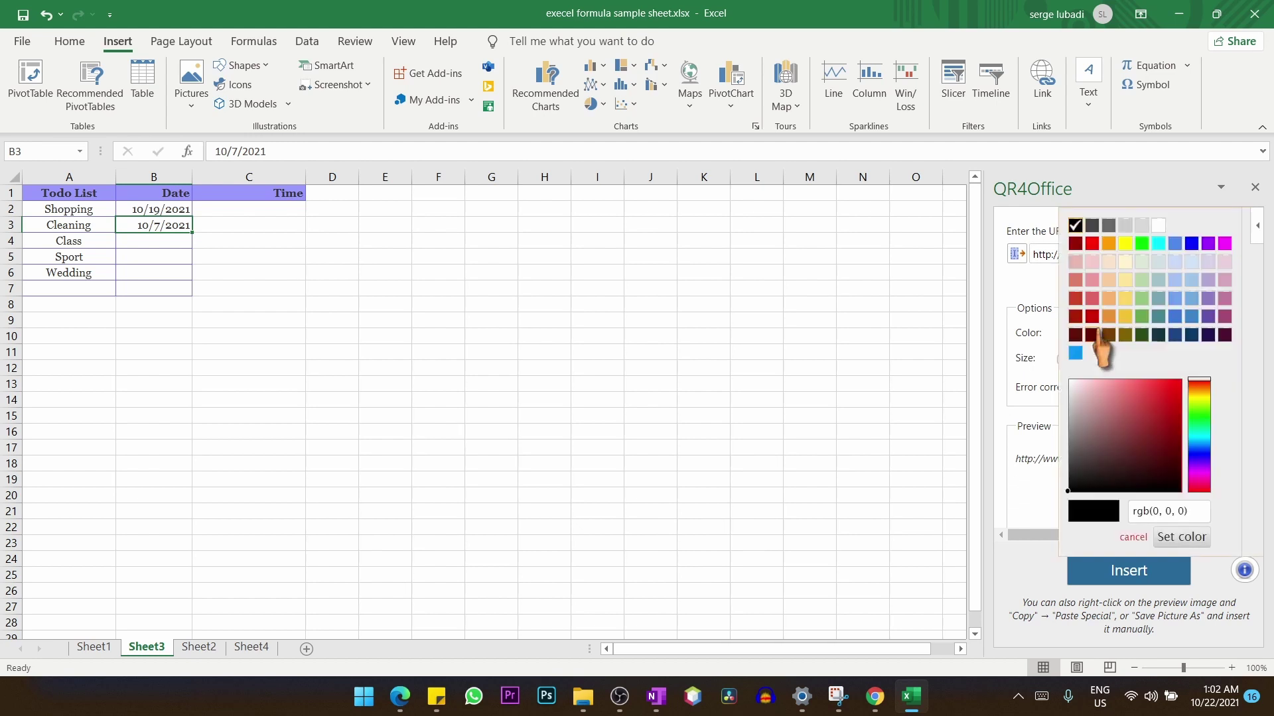
click(1175, 335)
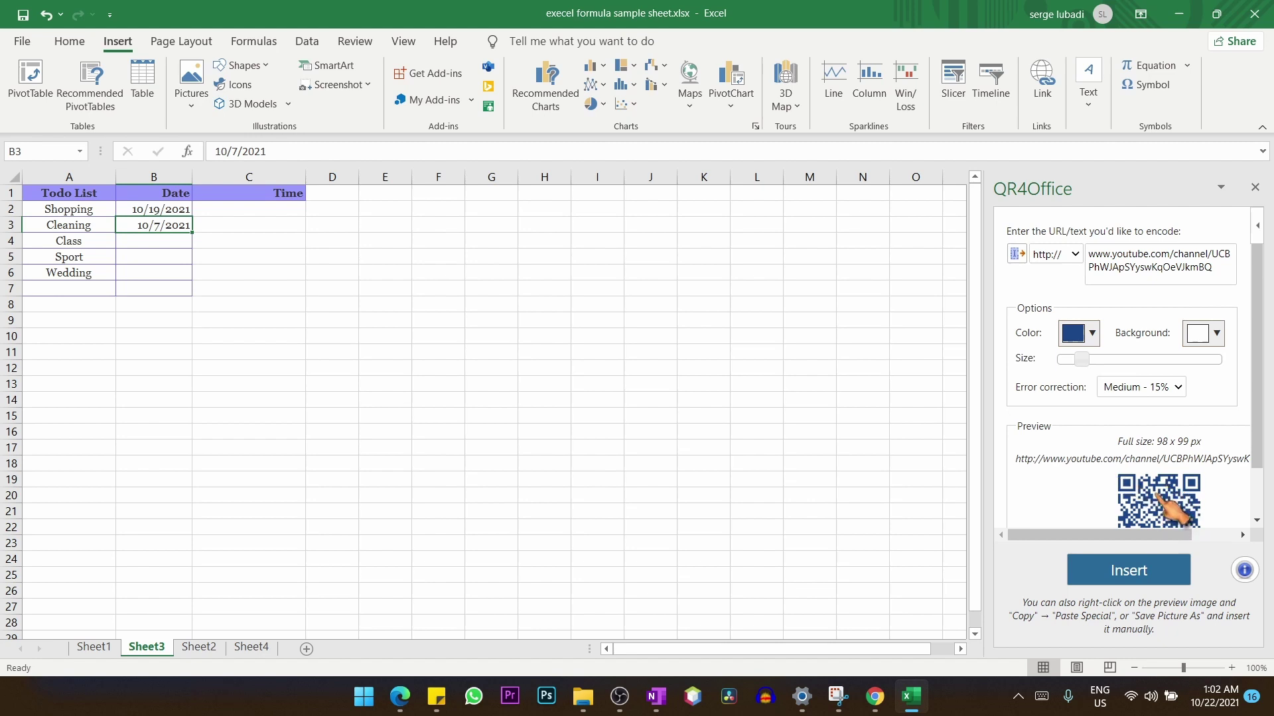
drag(1085, 359, 1111, 361)
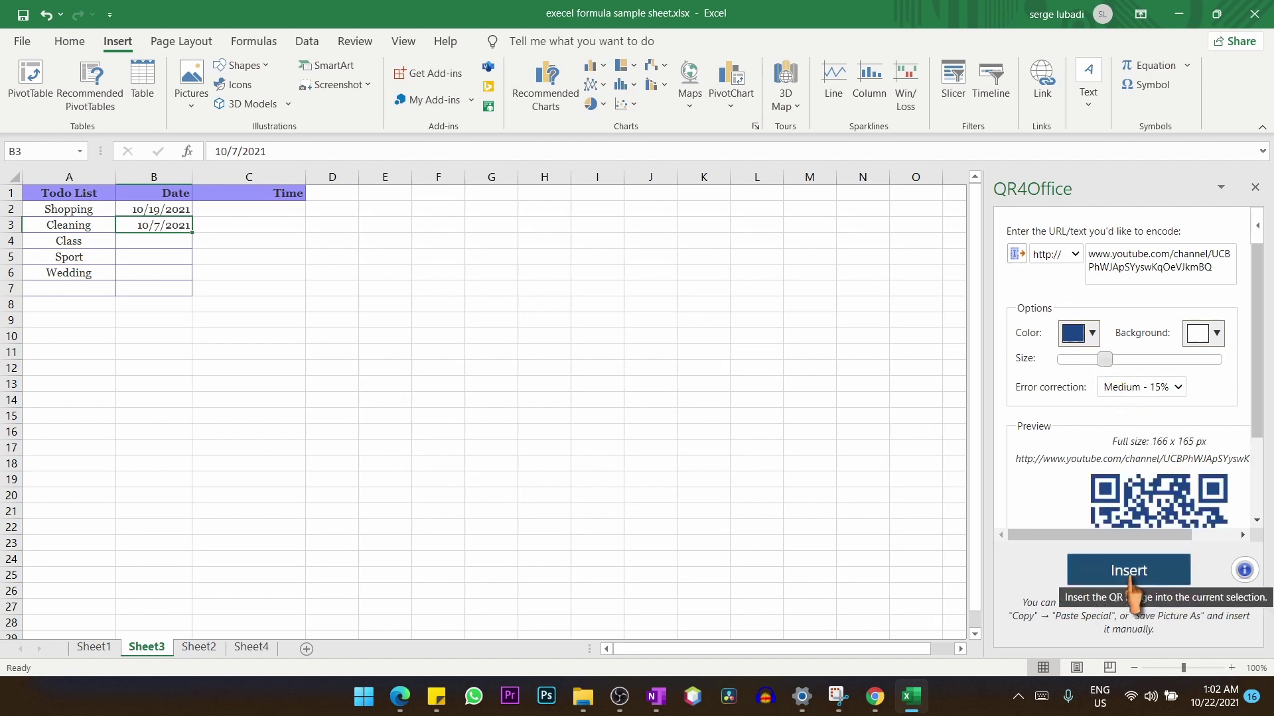
- Insert the QR code into the sheet, move it clear of the to-do table to about columns K to M, and deselect it
click(1136, 582)
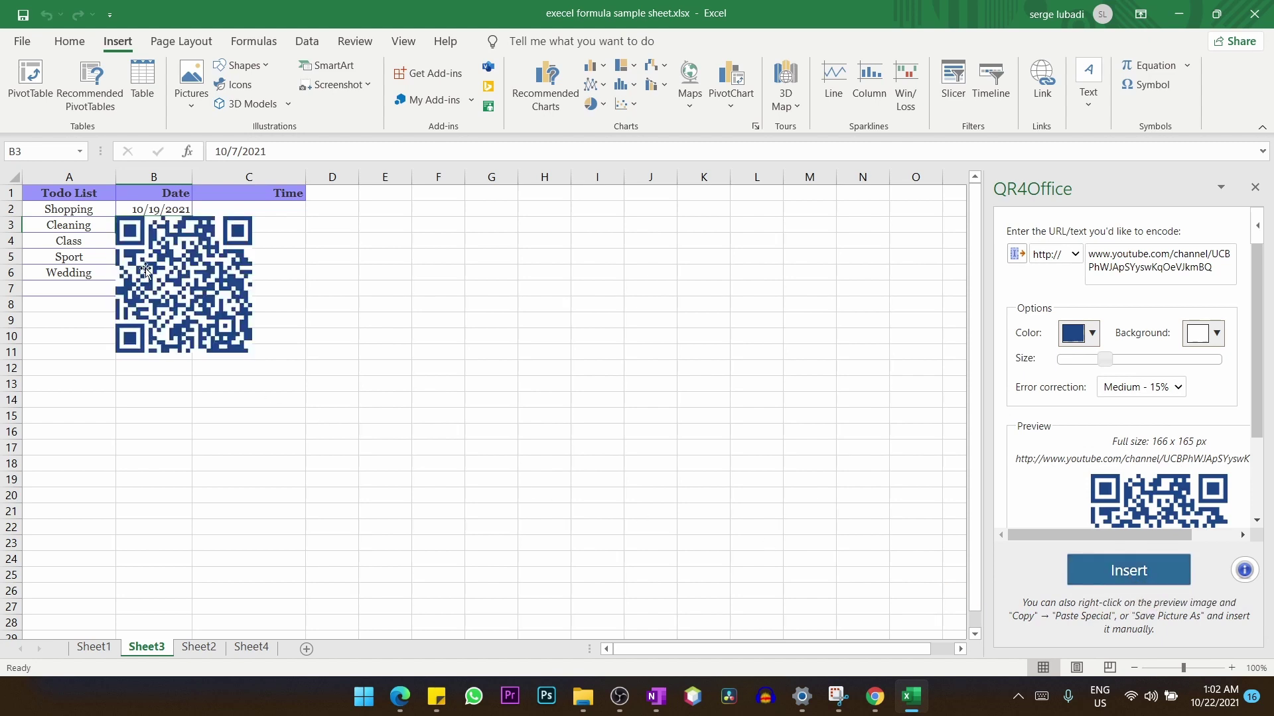
drag(199, 285, 781, 293)
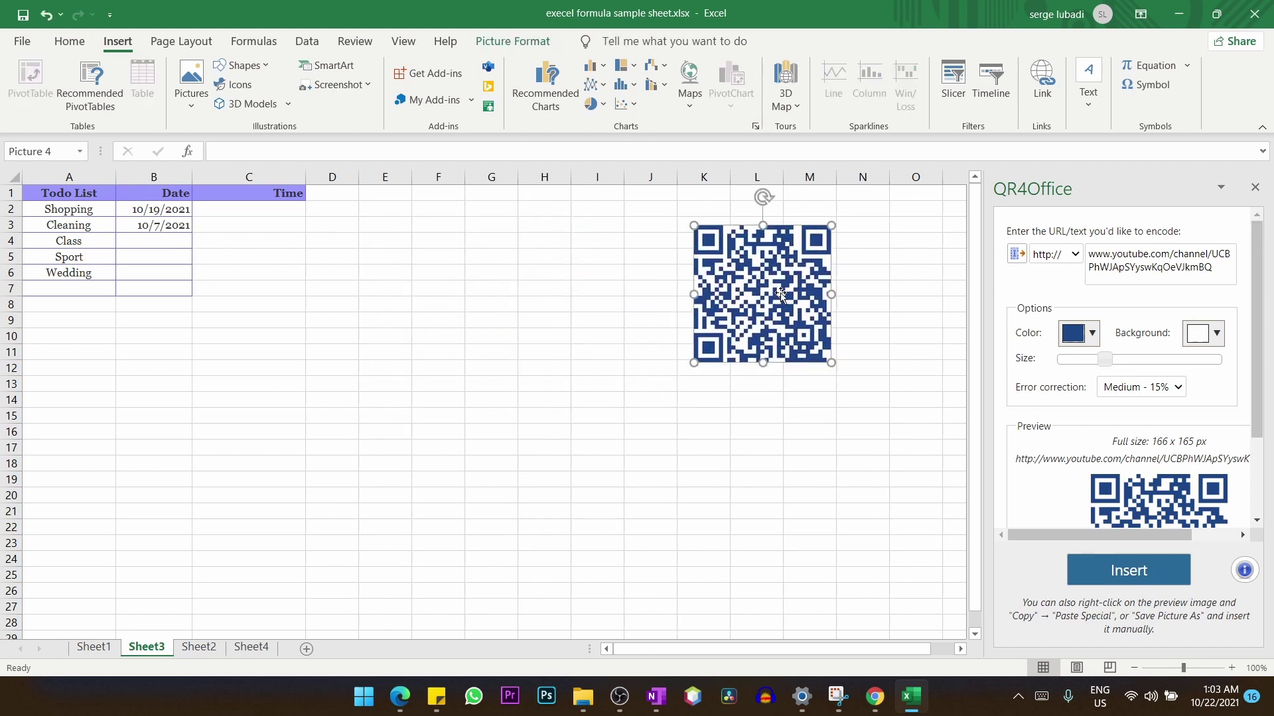
click(757, 415)
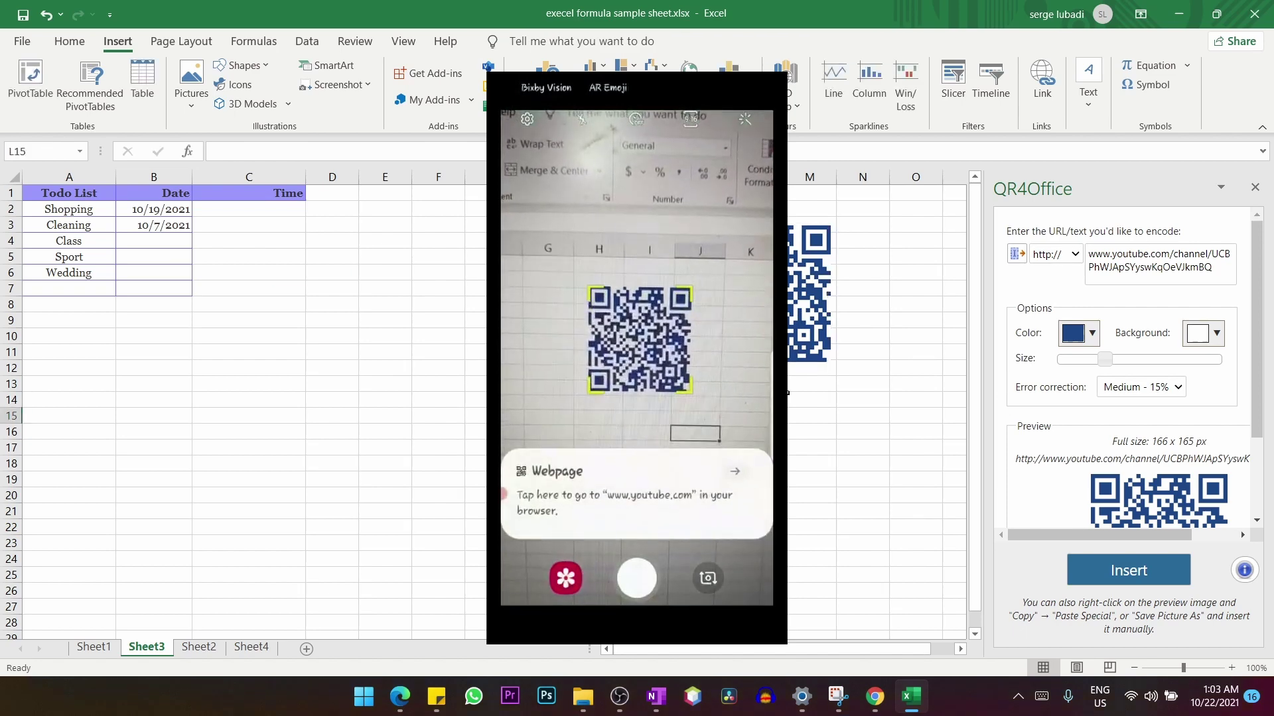